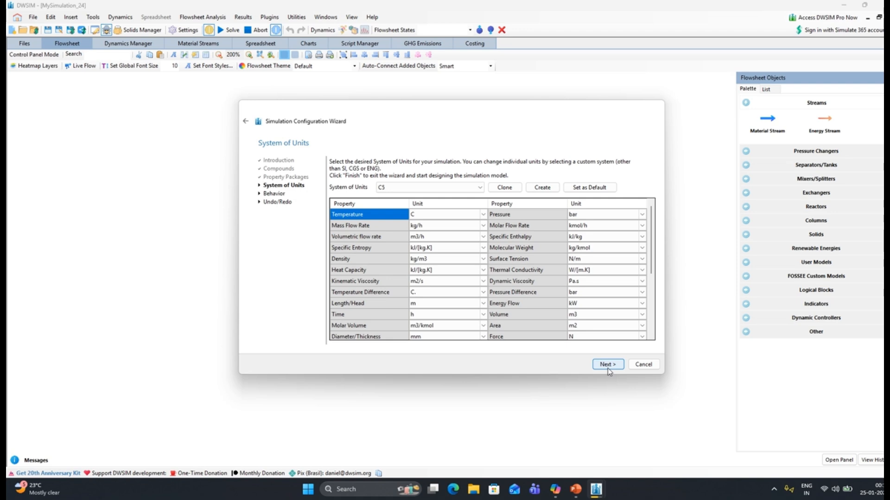
Finish the simulation configuration with the C5 system of units and the behavior and undo/redo settings left as they are
{"action": "left_click", "coordinate": [607, 367]}
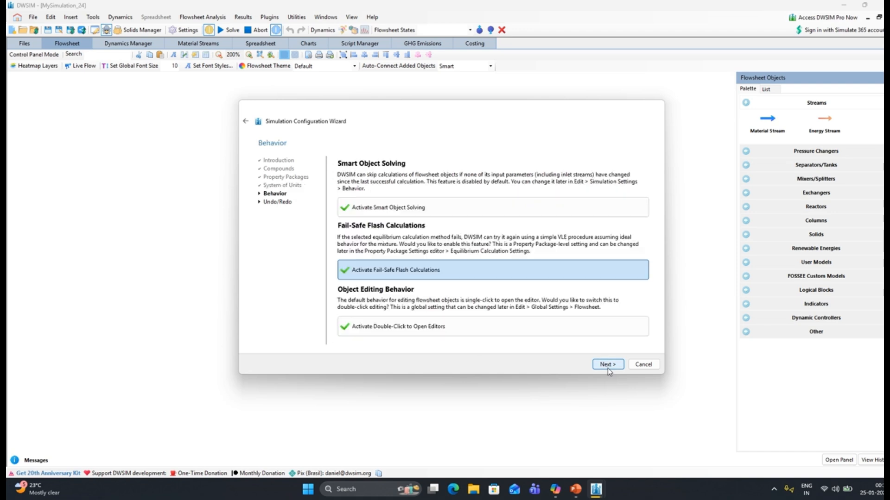
{"action": "left_click", "coordinate": [607, 368]}
{"action": "left_click", "coordinate": [608, 365]}
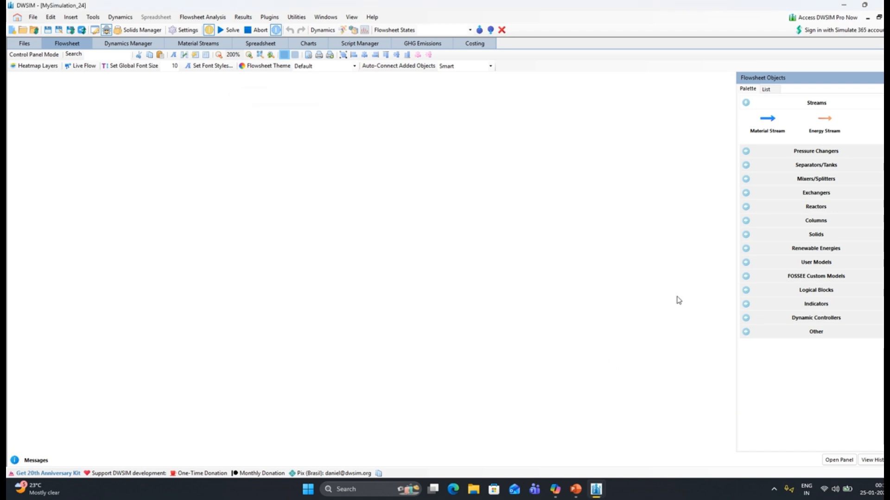
Add an Absorption/Extraction Column with its streams to the flowsheet and deactivate the flowsheet calculator
{"action": "left_click", "coordinate": [747, 223]}
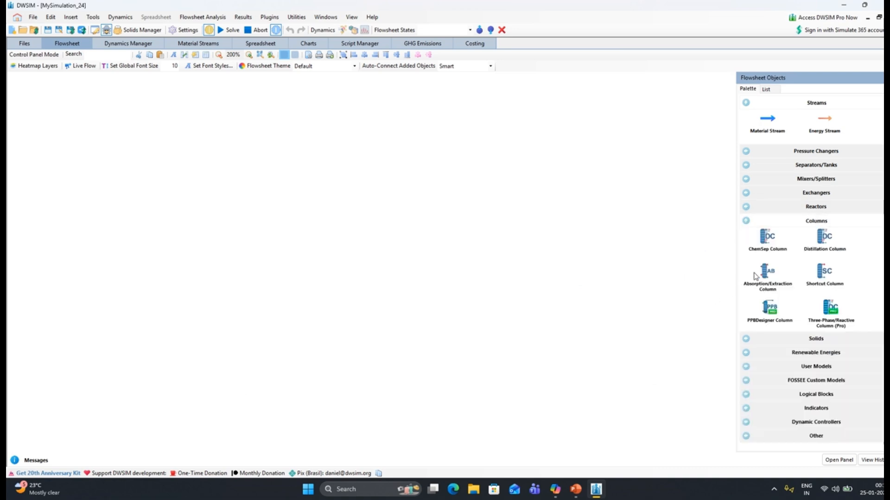
{"action": "left_click_drag", "start_coordinate": [344, 220], "coordinate": [306, 216]}
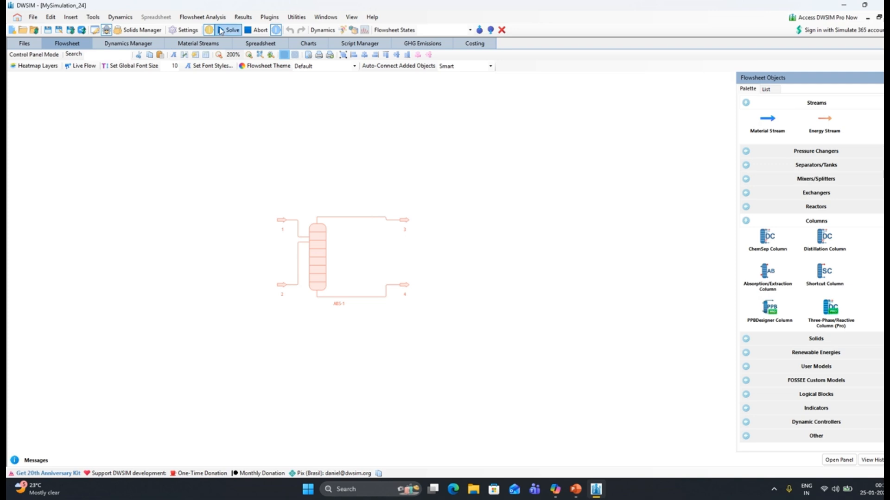
{"action": "left_click", "coordinate": [209, 30]}
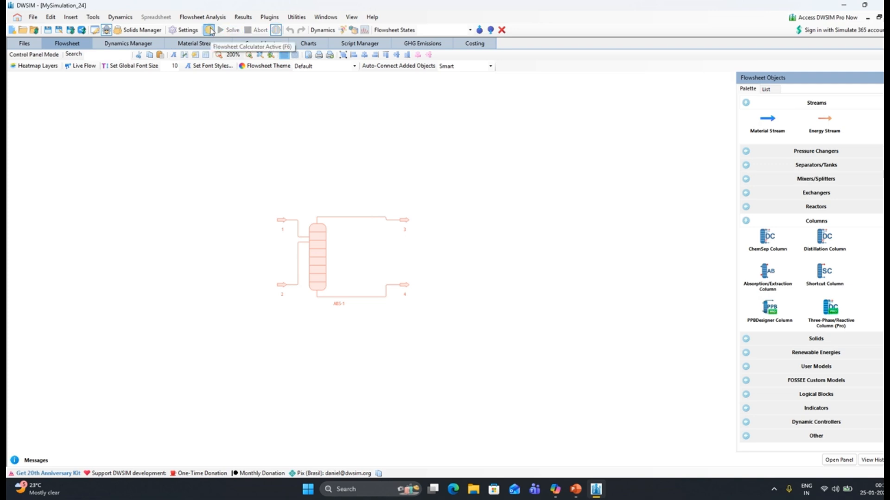
Reposition inlet streams 1 and 2 farther away from the absorption column
{"action": "left_click", "coordinate": [319, 244]}
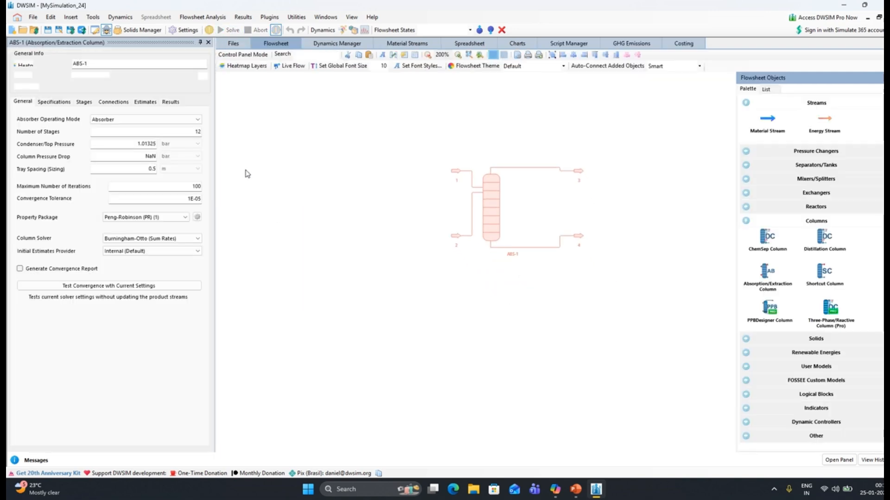
{"action": "left_click_drag", "start_coordinate": [453, 175], "coordinate": [415, 153]}
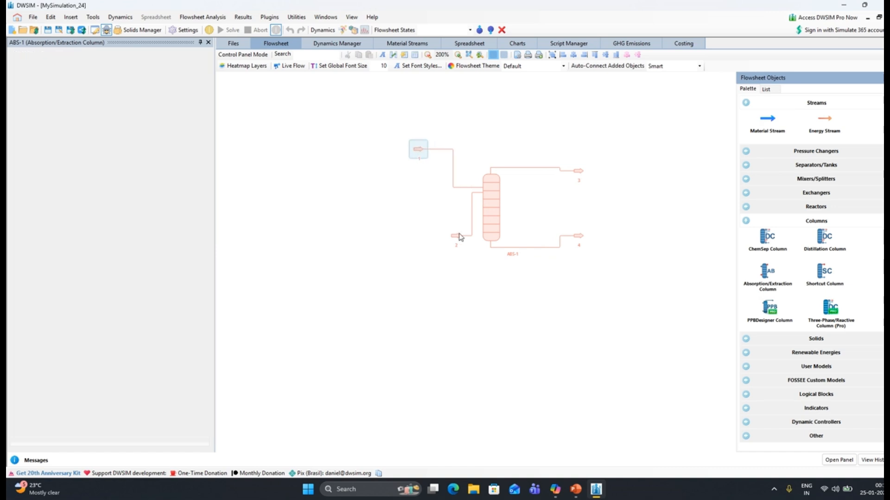
{"action": "left_click_drag", "start_coordinate": [459, 237], "coordinate": [420, 251]}
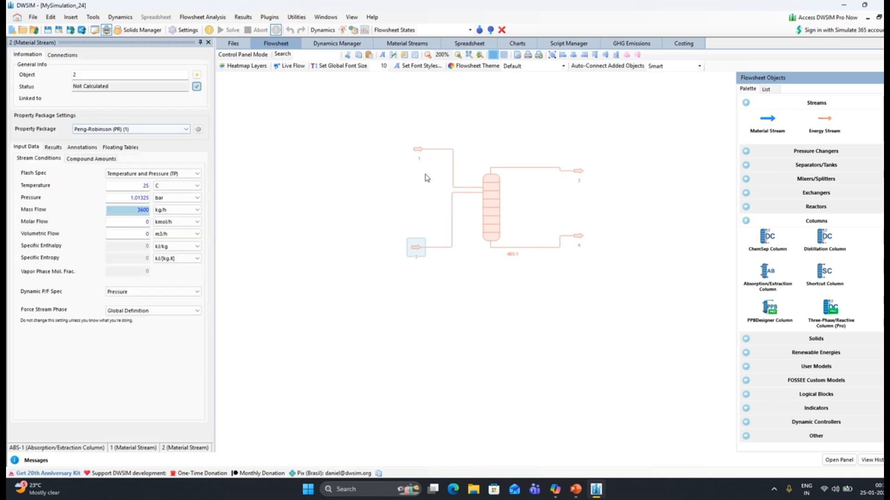
Rename the upper inlet material stream 1 as Water
{"action": "left_click", "coordinate": [419, 149]}
{"action": "left_click", "coordinate": [92, 76]}
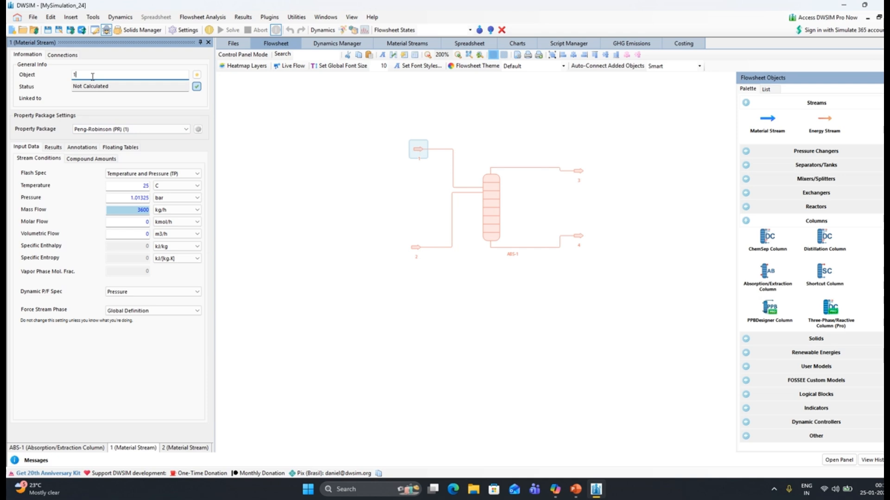
{"action": "key", "text": "BackSpace"}
{"action": "key", "text": "Caps_Lock"}
{"action": "type", "text": "W"}
{"action": "key", "text": "Caps_Lock"}
{"action": "type", "text": "ater"}
{"action": "key", "text": "Return"}
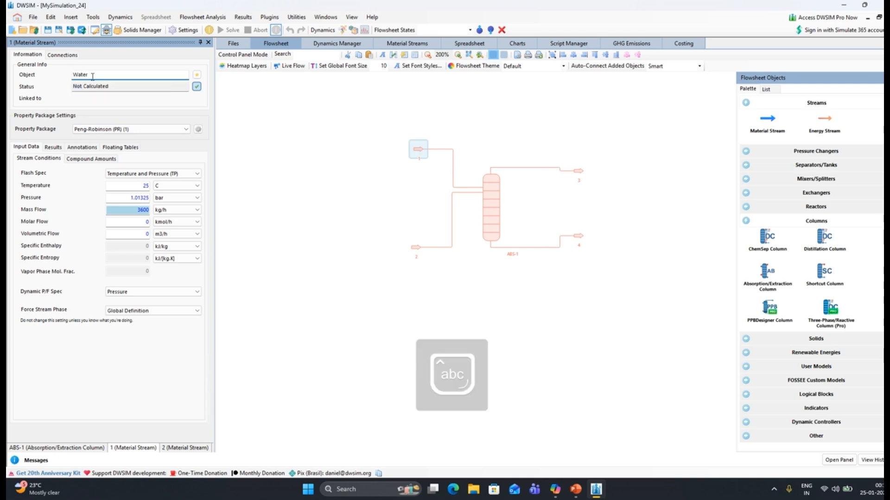
Rename the lower inlet material stream 2 as ammonia_and_air
{"action": "left_click", "coordinate": [416, 249]}
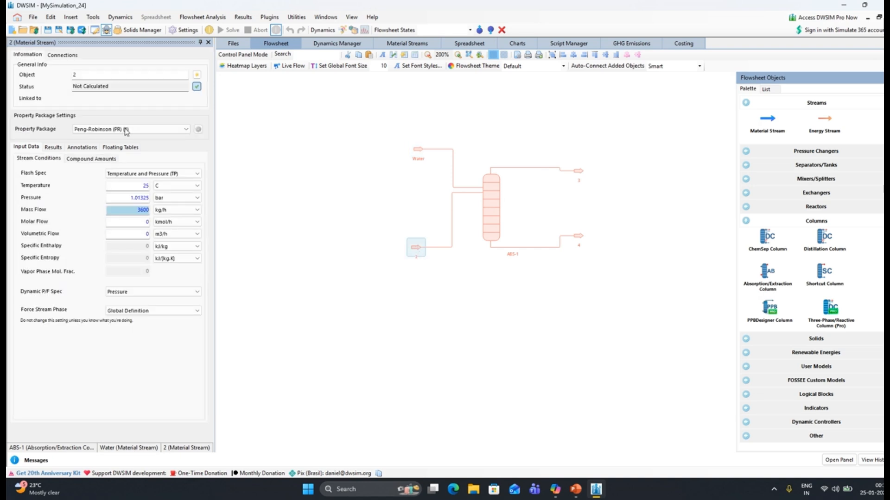
{"action": "double_click", "coordinate": [68, 74]}
{"action": "type", "text": "ammonia"}
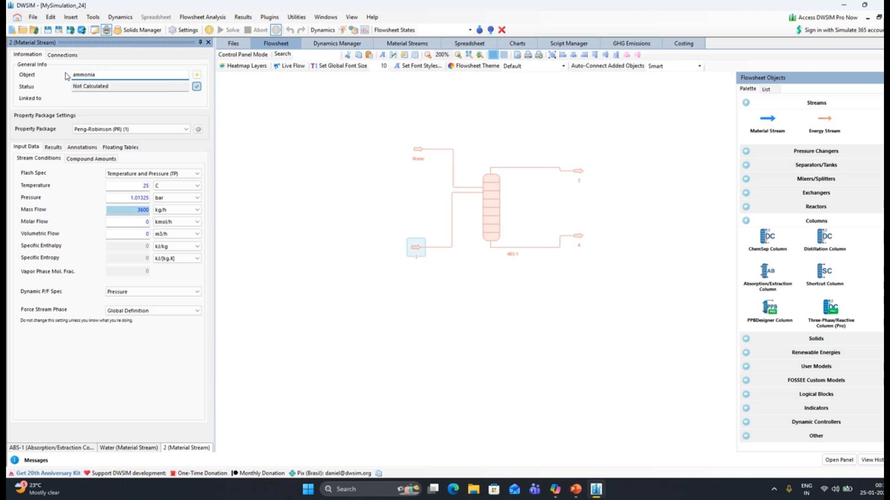
{"action": "key", "text": "BackSpace"}
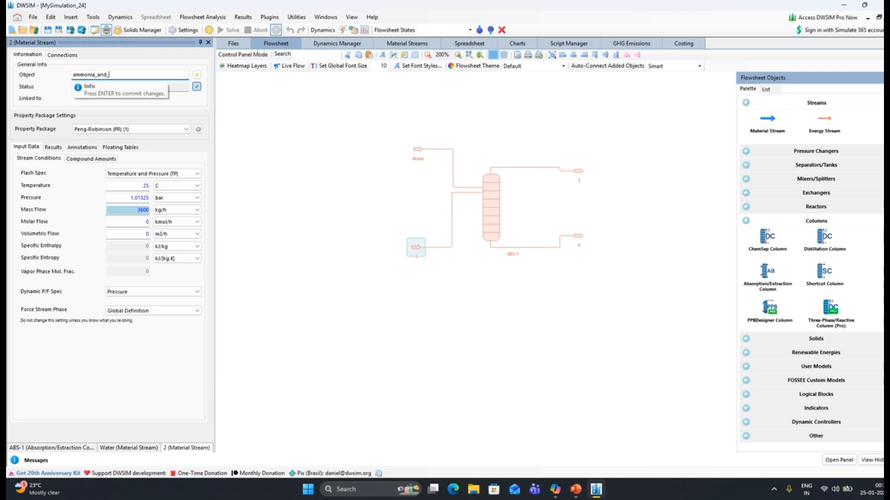
{"action": "key", "text": "Return"}
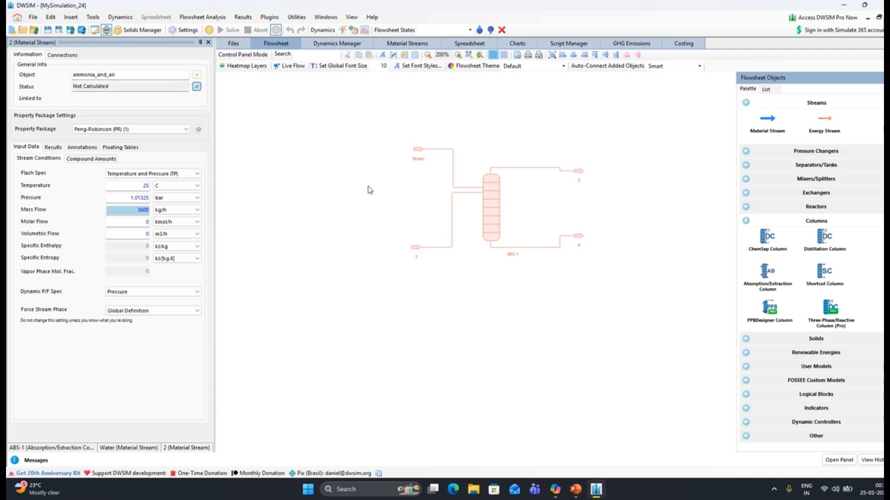
{"action": "left_click", "coordinate": [137, 73]}
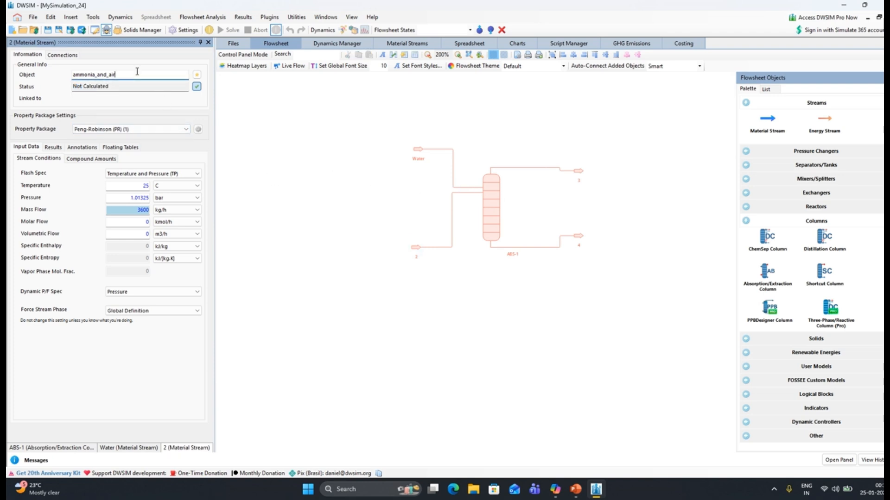
Move the column's upper outlet stream 3 higher and rename it as air
{"action": "left_click", "coordinate": [577, 171]}
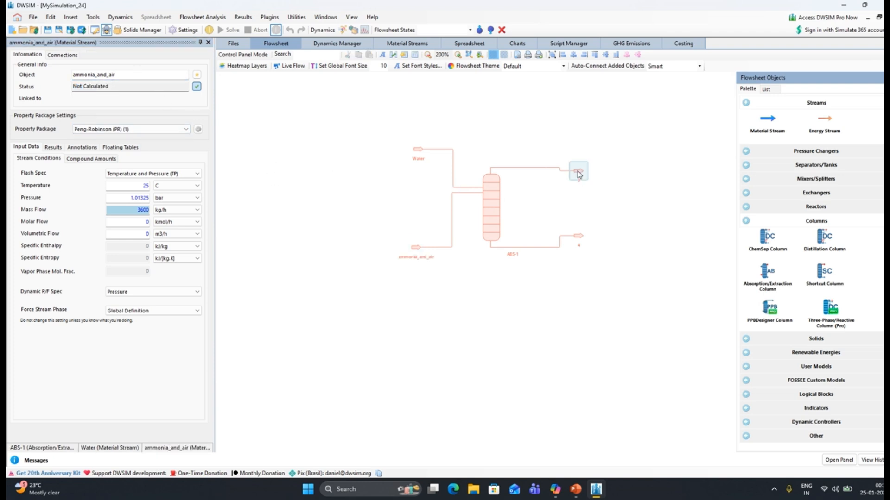
{"action": "left_click_drag", "start_coordinate": [578, 171], "coordinate": [579, 142]}
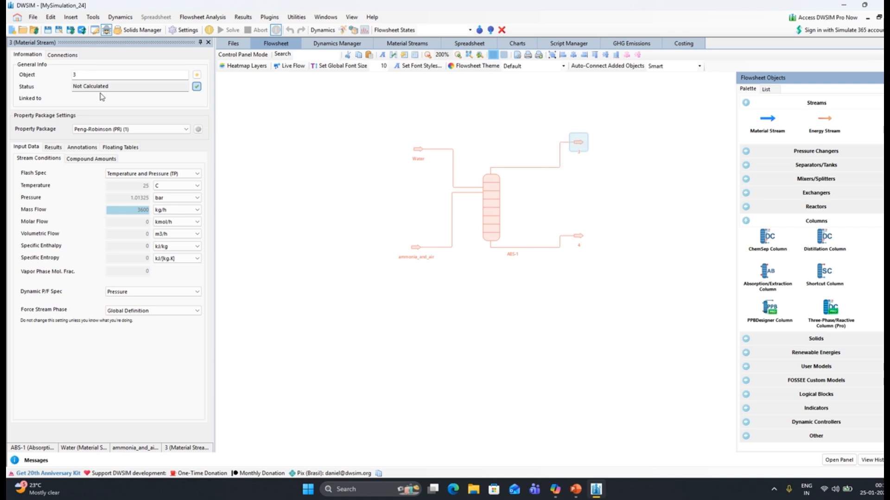
{"action": "double_click", "coordinate": [94, 76]}
{"action": "type", "text": "air"}
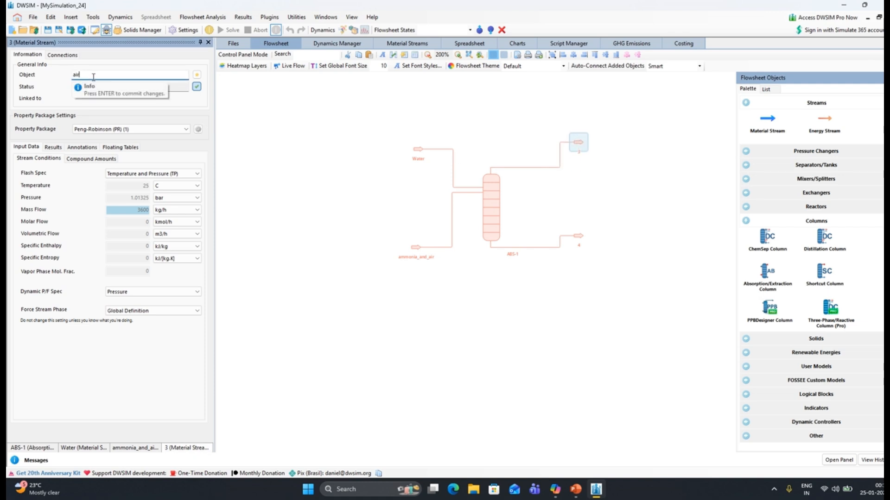
Rename the column's lower outlet stream 4 as water+ammonia
{"action": "left_click", "coordinate": [582, 237]}
{"action": "double_click", "coordinate": [129, 74]}
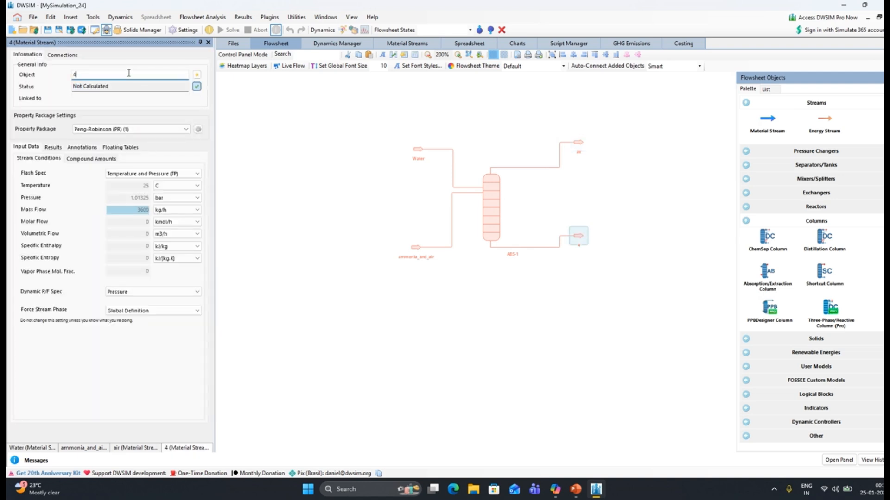
{"action": "type", "text": "water+ammonia"}
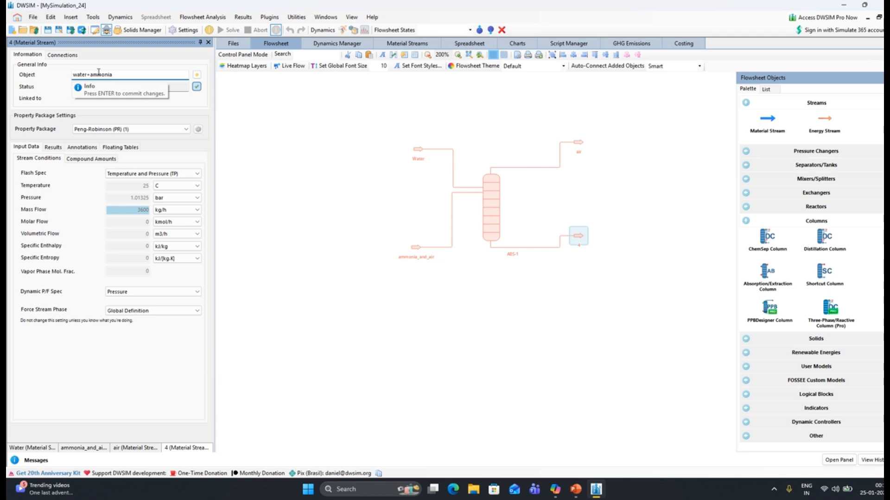
{"action": "key", "text": "Return"}
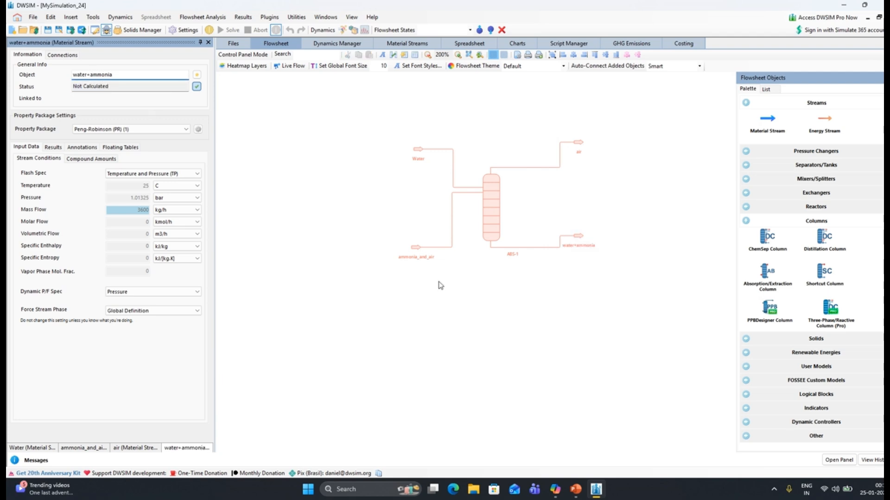
Close all the open object editors to clear space around the flowsheet
{"action": "left_click", "coordinate": [208, 42]}
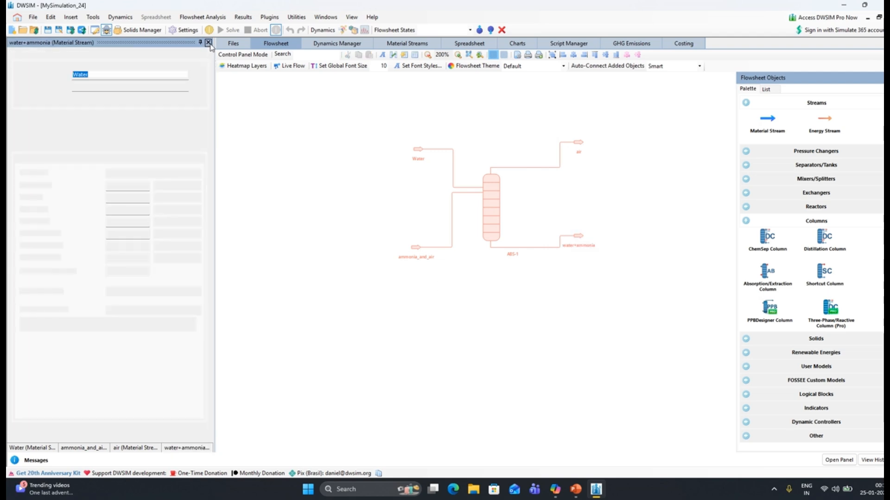
{"action": "left_click", "coordinate": [208, 43]}
{"action": "left_click", "coordinate": [208, 43]}
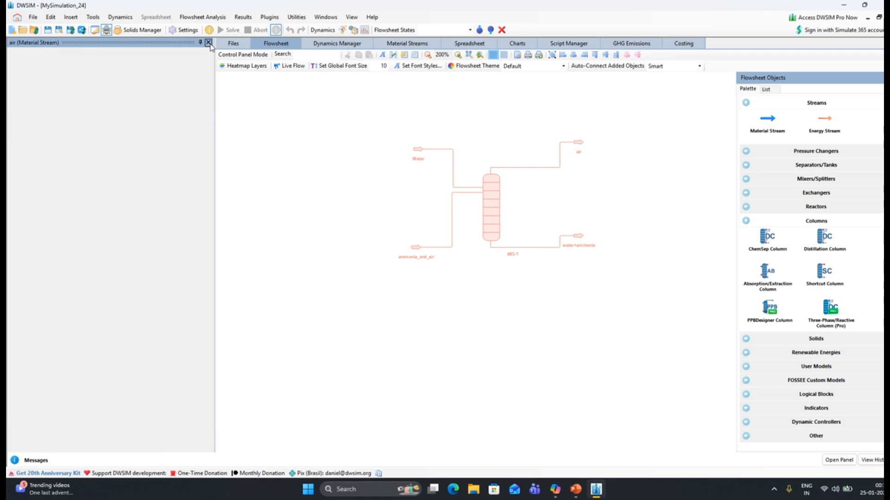
{"action": "left_click", "coordinate": [209, 42]}
{"action": "left_click_drag", "start_coordinate": [298, 131], "coordinate": [370, 145]}
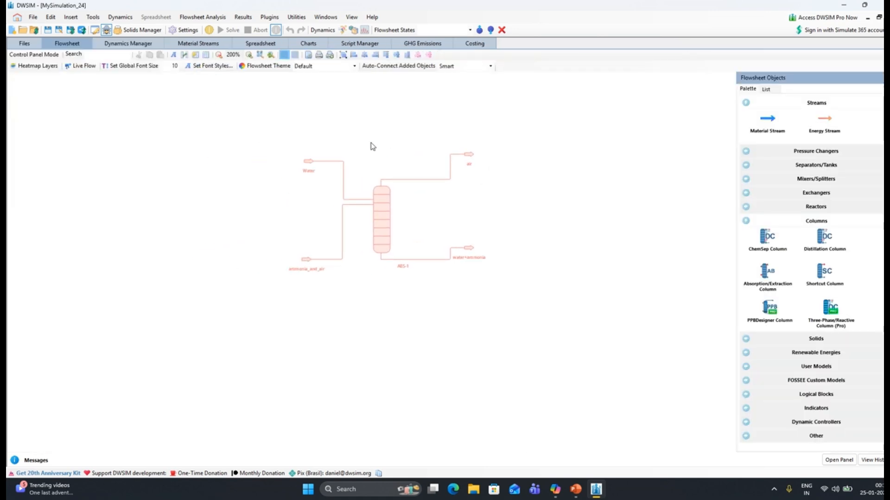
Set the Water stream's mass flow to 250 kg/h
{"action": "double_click", "coordinate": [311, 162]}
{"action": "left_click", "coordinate": [135, 210]}
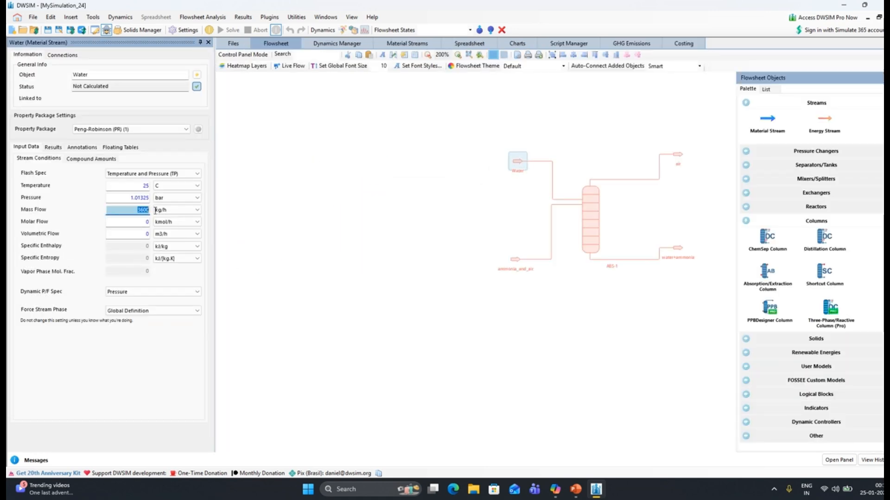
{"action": "type", "text": "250"}
{"action": "left_click", "coordinate": [157, 212]}
{"action": "left_click", "coordinate": [471, 201]}
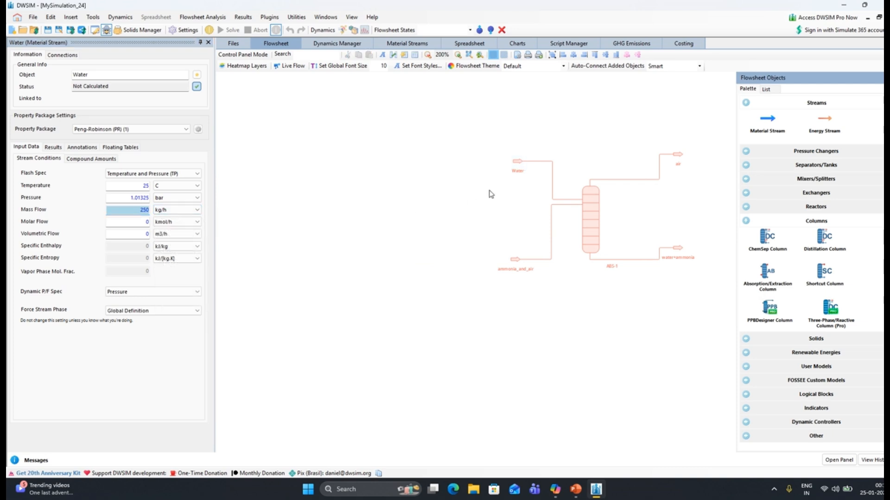
Define the Water stream's mole fractions as 0 air, 1 water and 0 ammonia, and accept the composition
{"action": "left_click_drag", "start_coordinate": [471, 201], "coordinate": [387, 193]}
{"action": "left_click", "coordinate": [90, 160]}
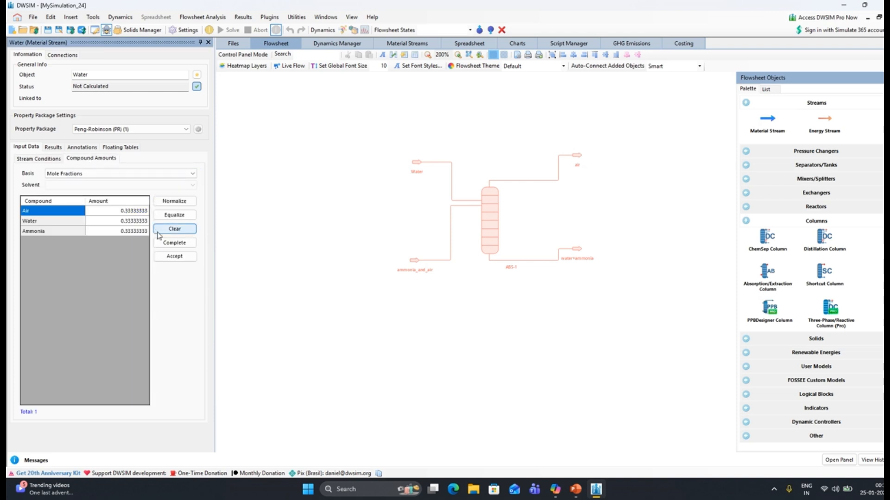
{"action": "left_click", "coordinate": [129, 212]}
{"action": "type", "text": "0"}
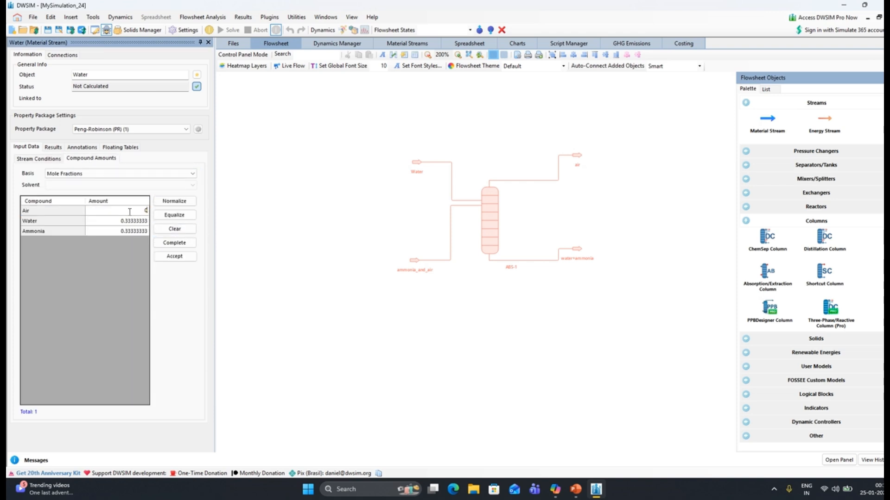
{"action": "left_click", "coordinate": [124, 232]}
{"action": "type", "text": "0"}
{"action": "left_click", "coordinate": [175, 256]}
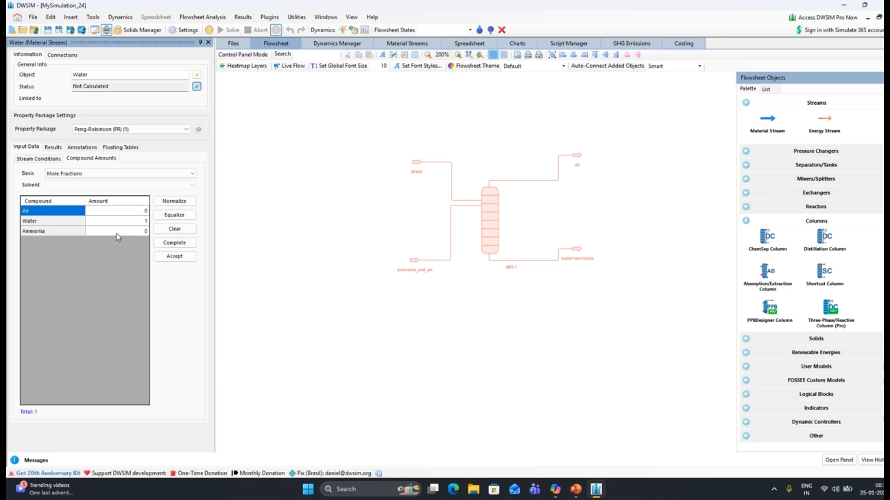
Shift the Water stream slightly farther from the column and review its stream conditions and compound amounts
{"action": "left_click", "coordinate": [413, 162]}
{"action": "left_click_drag", "start_coordinate": [415, 166], "coordinate": [407, 161]}
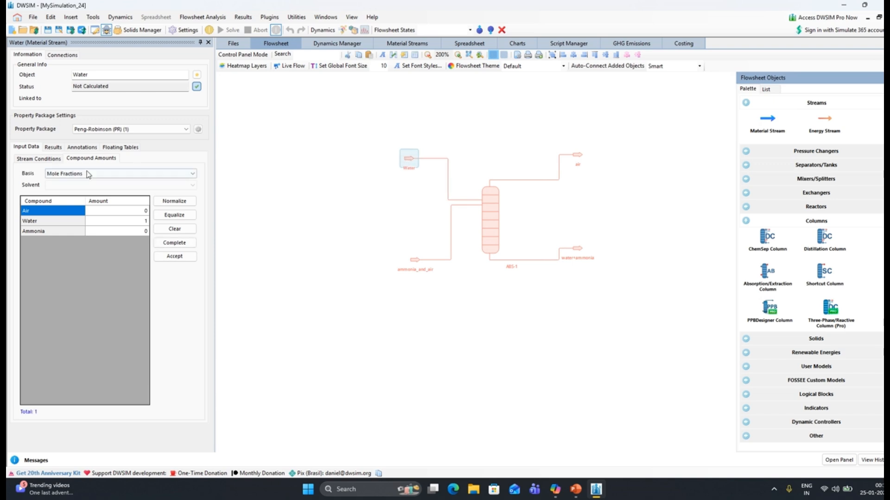
{"action": "left_click", "coordinate": [55, 160]}
{"action": "left_click", "coordinate": [92, 158]}
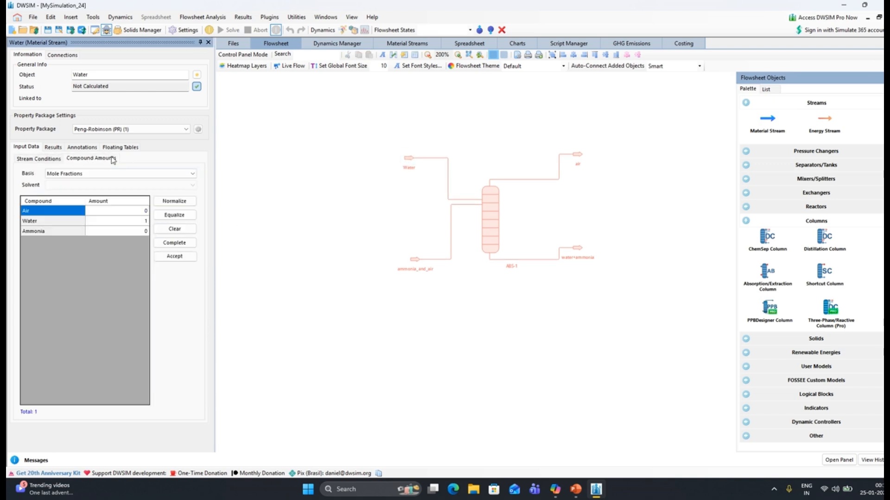
Define the ammonia_and_air stream's mole fractions as 0.8 air, 0 water and 0.2 ammonia, and accept the composition
{"action": "left_click", "coordinate": [414, 259]}
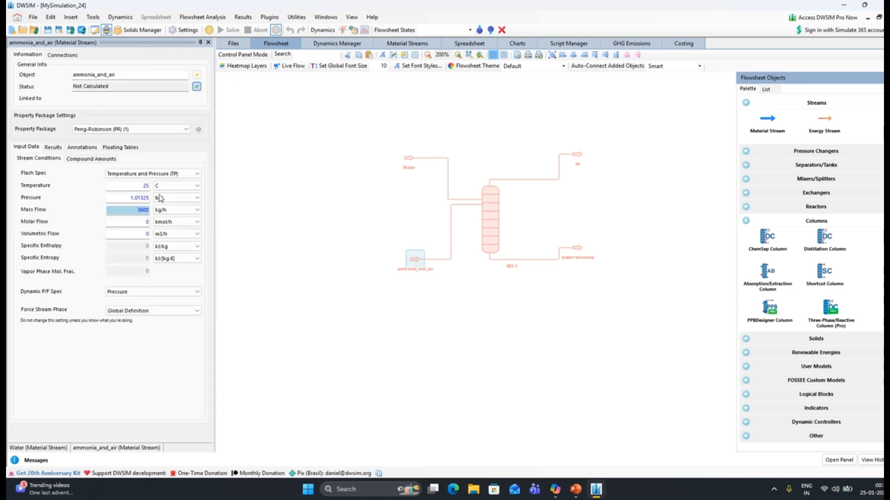
{"action": "left_click", "coordinate": [92, 159]}
{"action": "left_click", "coordinate": [116, 224]}
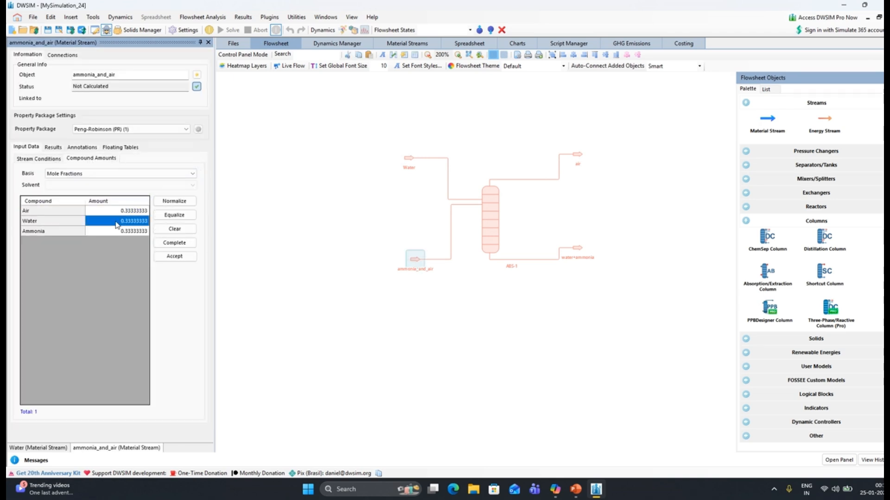
{"action": "type", "text": "0"}
{"action": "left_click", "coordinate": [128, 210]}
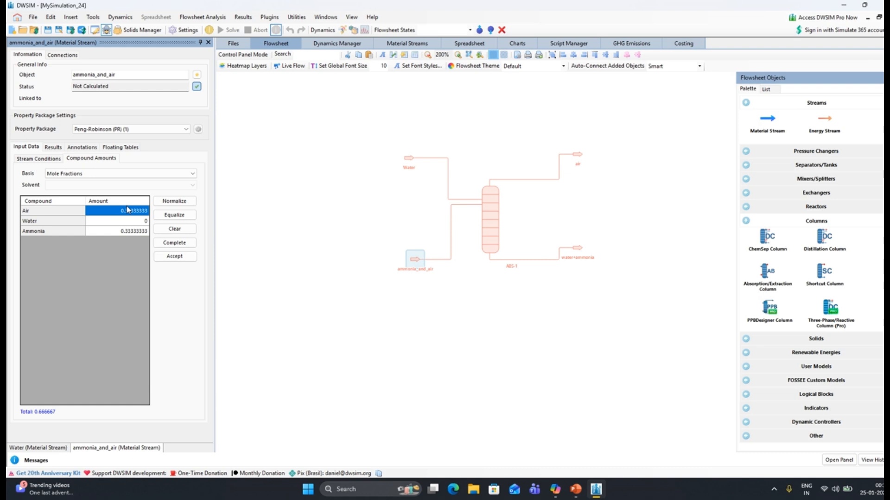
{"action": "type", "text": "0.8"}
{"action": "left_click", "coordinate": [133, 232]}
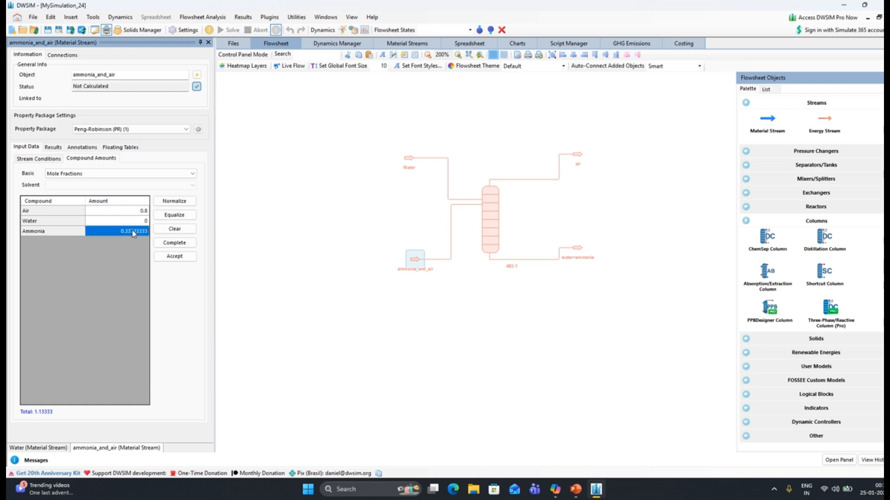
{"action": "type", "text": "0.2"}
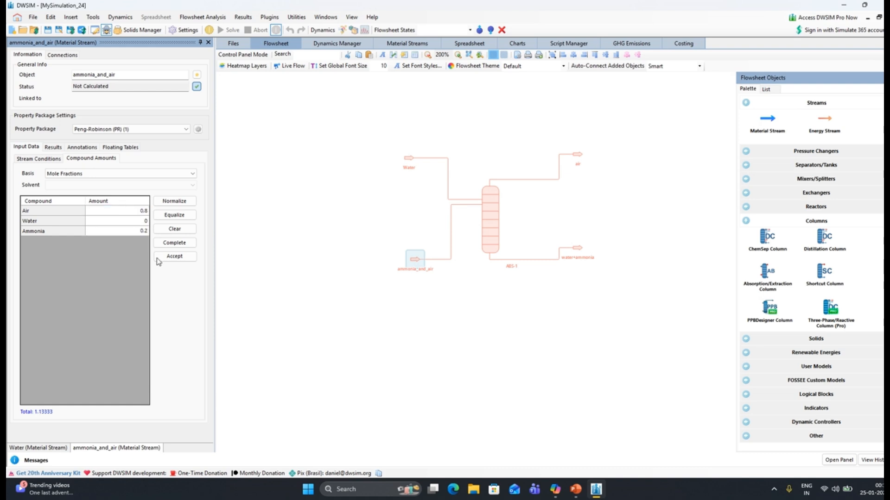
{"action": "left_click", "coordinate": [175, 256]}
Set the ammonia_and_air stream's mass flow to 100 kg/h
{"action": "left_click", "coordinate": [35, 159]}
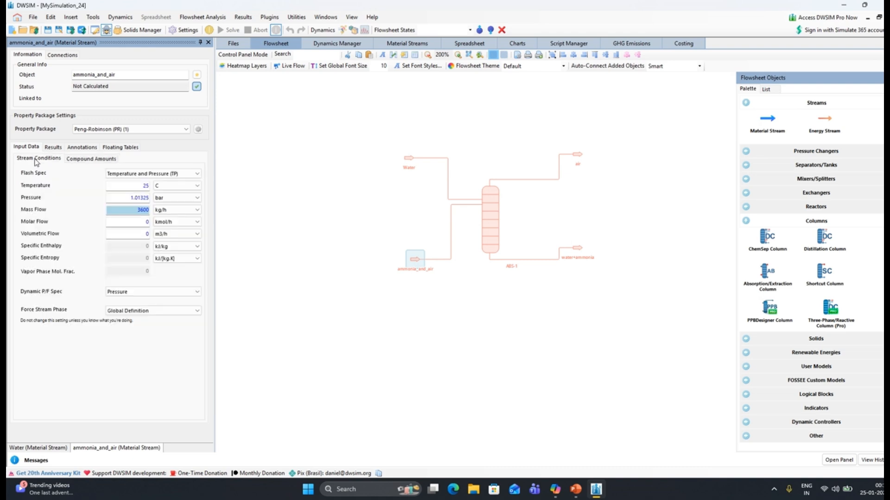
{"action": "left_click_drag", "start_coordinate": [121, 210], "coordinate": [163, 212]}
{"action": "type", "text": "1"}
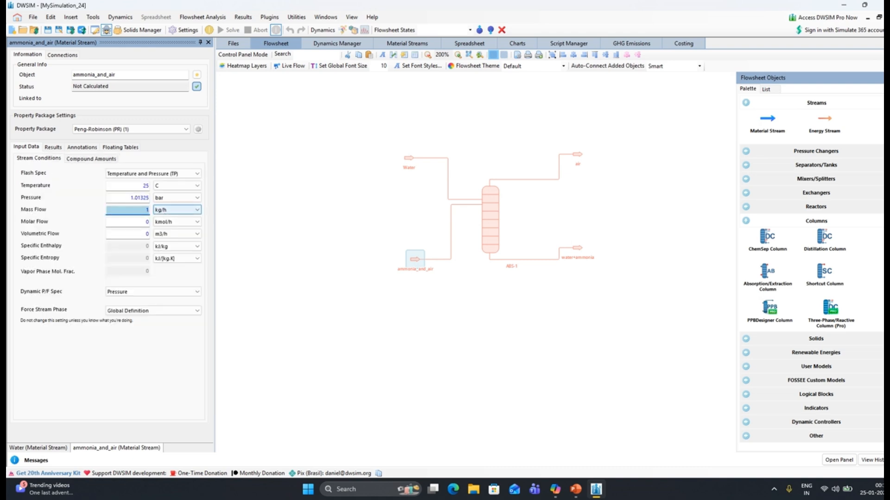
{"action": "type", "text": "00"}
{"action": "key", "text": "Return"}
{"action": "left_click", "coordinate": [329, 271]}
Open the absorption column's settings and choose Absorber as its operating mode
{"action": "left_click", "coordinate": [498, 205]}
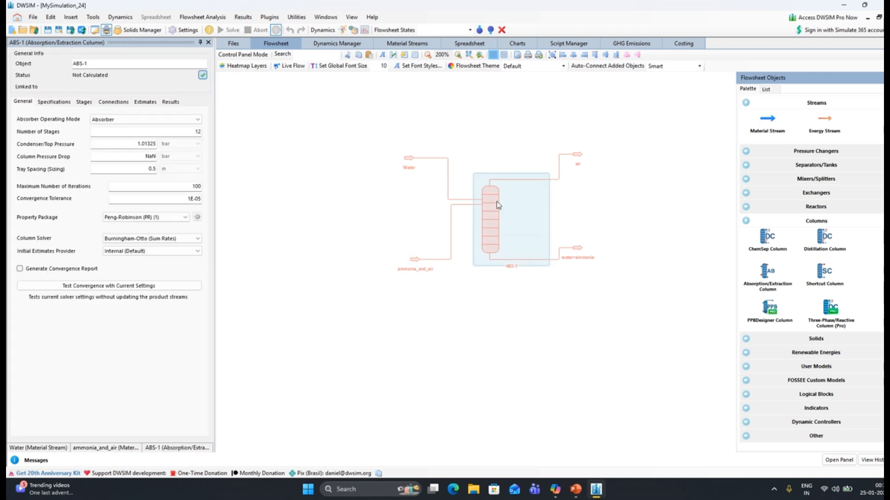
{"action": "left_click", "coordinate": [139, 119]}
{"action": "left_click", "coordinate": [102, 129]}
{"action": "left_click", "coordinate": [102, 120]}
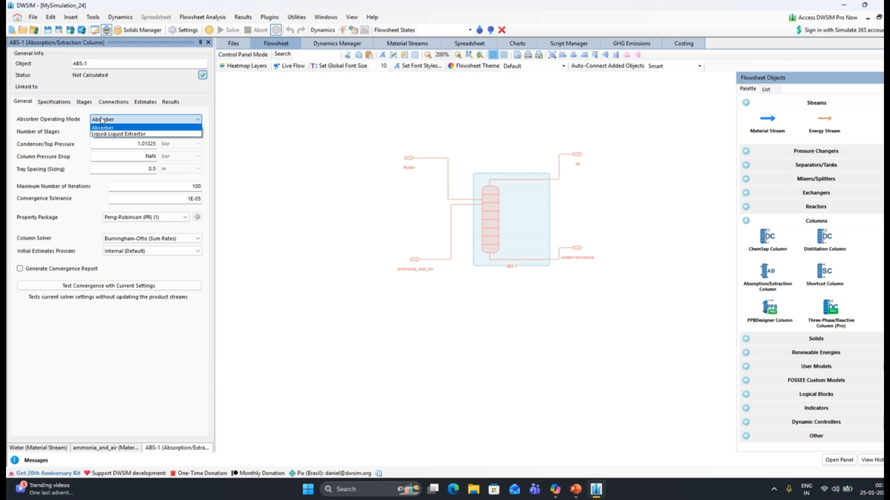
{"action": "left_click", "coordinate": [101, 127]}
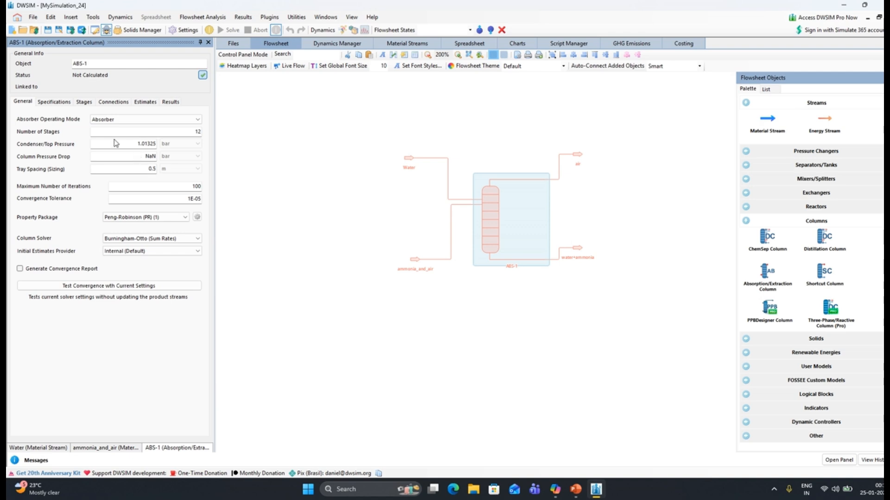
Review the column's specifications, stages, and its feed, product, duty and side draw connections
{"action": "left_click", "coordinate": [59, 104]}
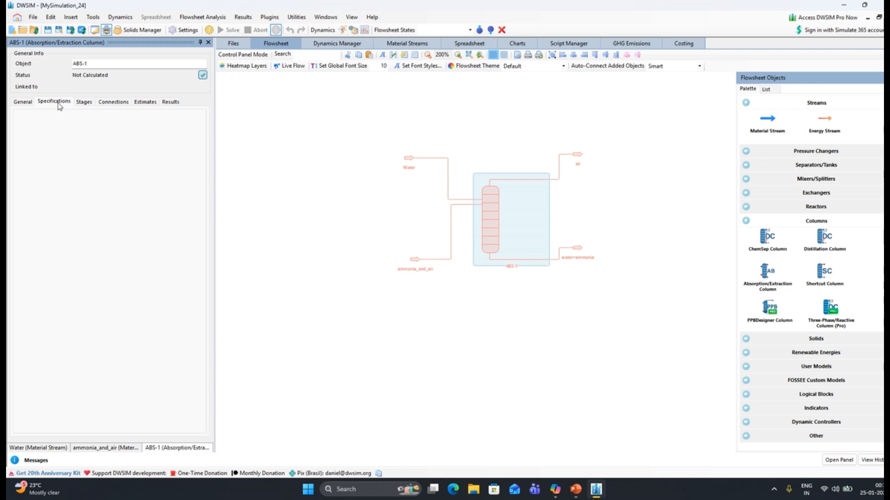
{"action": "left_click", "coordinate": [83, 104]}
{"action": "left_click", "coordinate": [110, 105]}
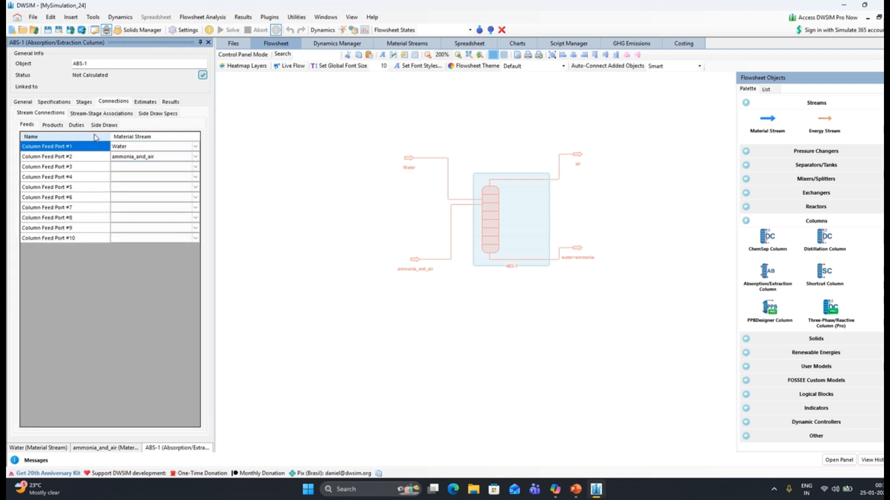
{"action": "left_click", "coordinate": [52, 125]}
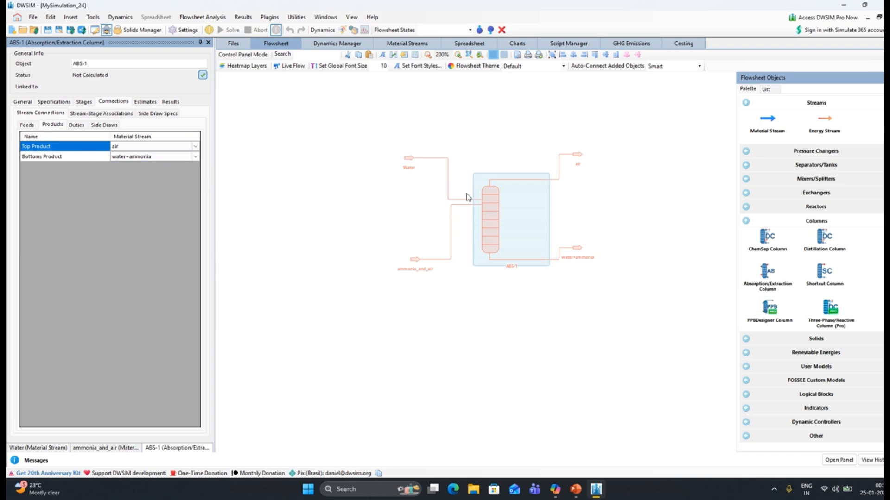
{"action": "left_click", "coordinate": [77, 124]}
{"action": "left_click", "coordinate": [102, 125]}
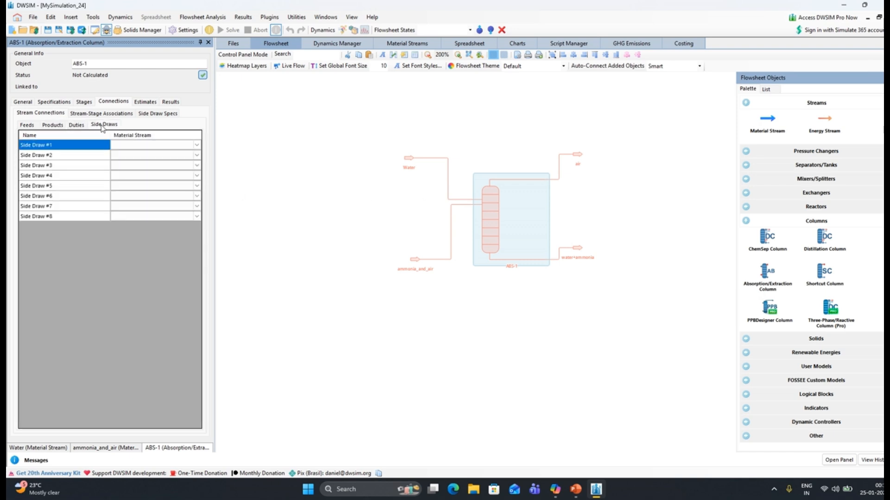
Assign the column's Water feed to TopStage and the ammonia_and_air feed to BottomStage in the stream-stage associations
{"action": "left_click", "coordinate": [100, 113]}
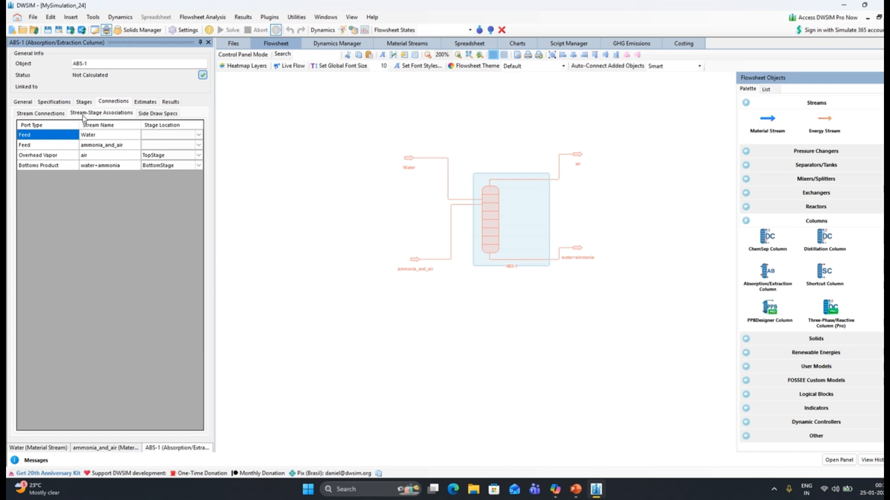
{"action": "left_click", "coordinate": [197, 137]}
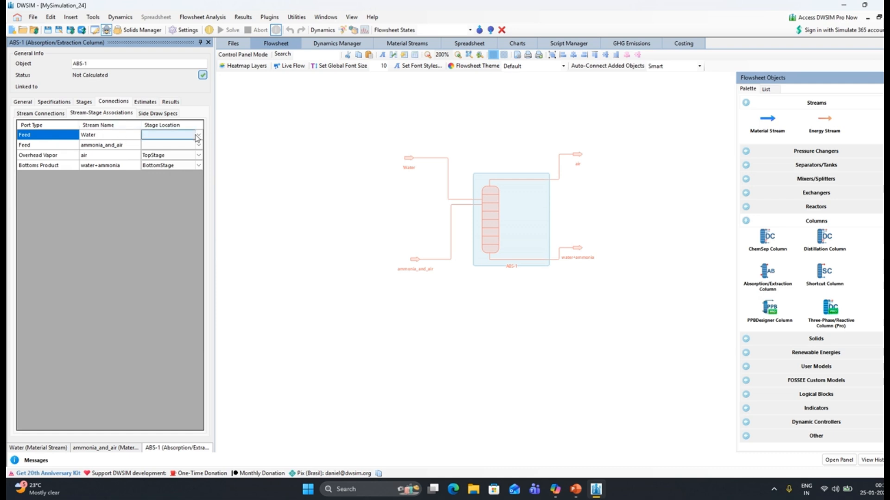
{"action": "left_click", "coordinate": [197, 136]}
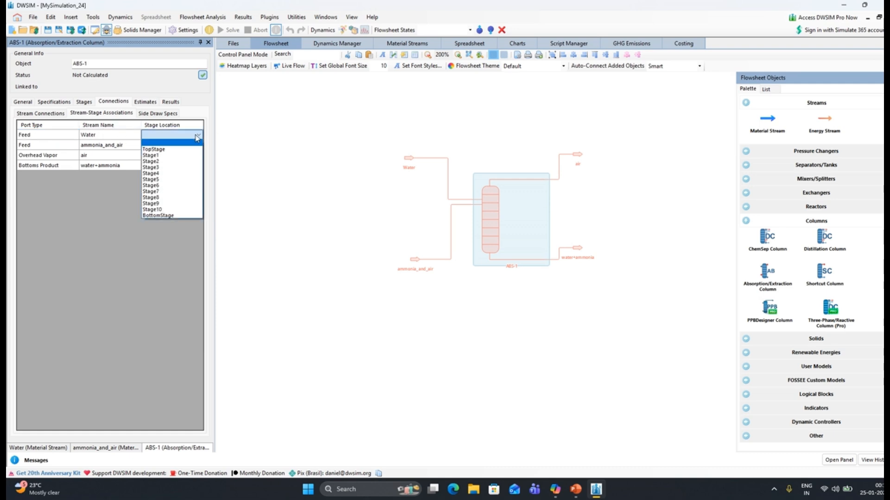
{"action": "left_click", "coordinate": [166, 150]}
{"action": "left_click", "coordinate": [197, 145]}
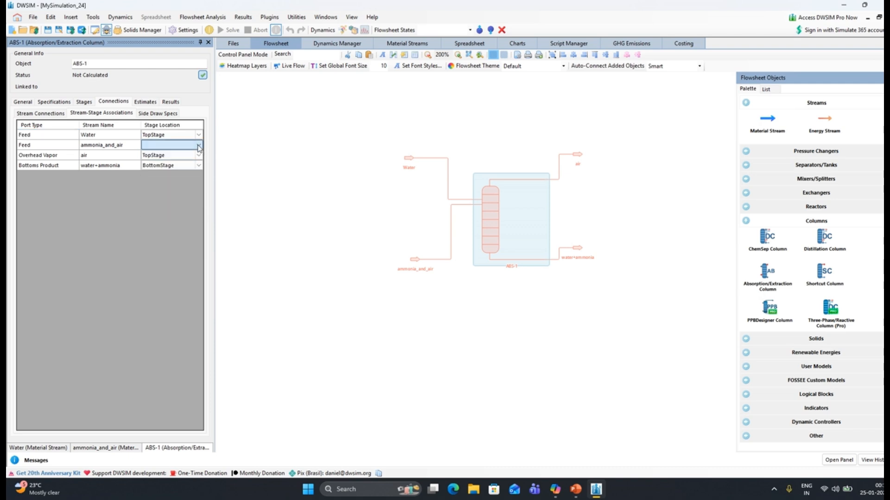
{"action": "left_click", "coordinate": [198, 145]}
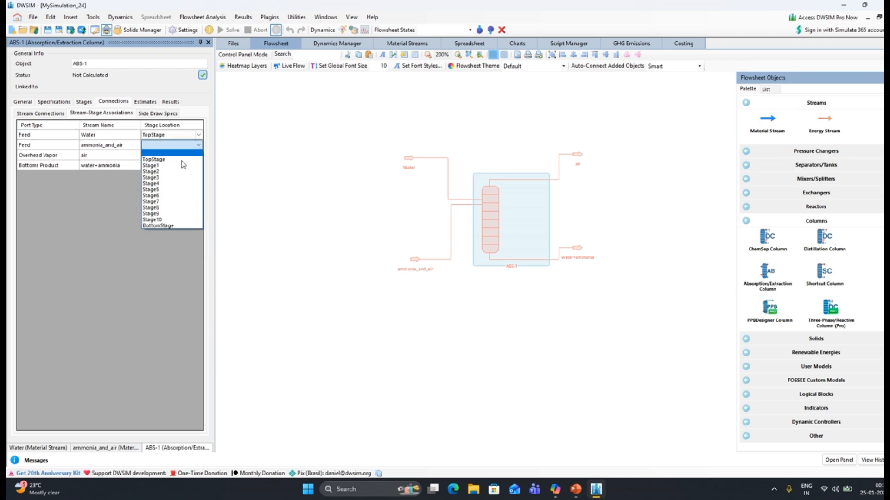
{"action": "left_click", "coordinate": [166, 226]}
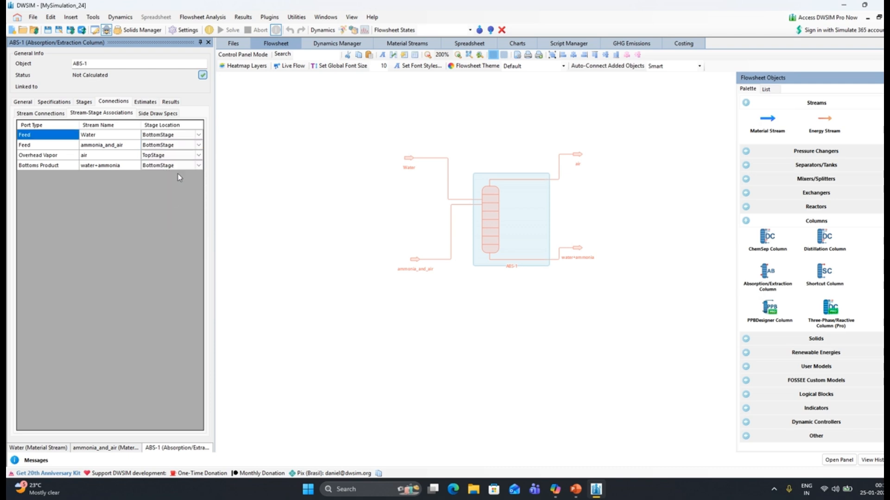
Set the Water feed's stage location to TopStage again
{"action": "left_click", "coordinate": [198, 137]}
{"action": "left_click", "coordinate": [199, 135]}
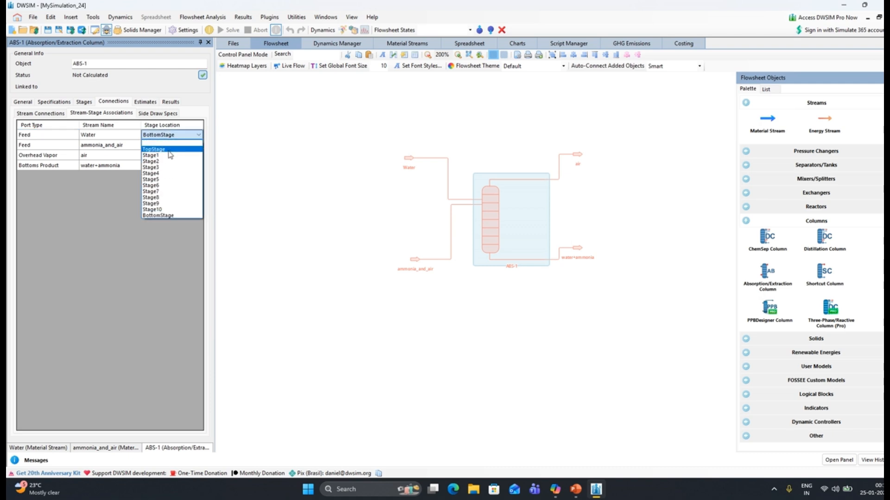
{"action": "left_click", "coordinate": [165, 147]}
{"action": "key", "text": "Return"}
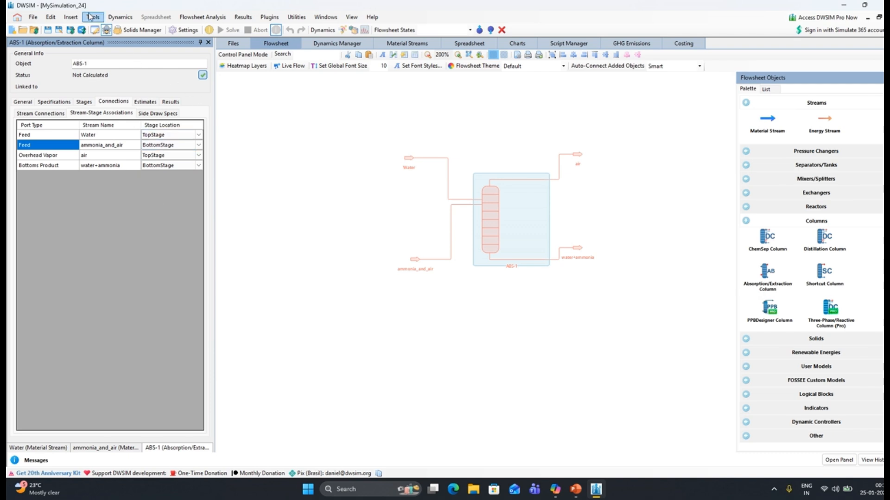
Insert three property tables into the flowsheet
{"action": "left_click", "coordinate": [33, 17]}
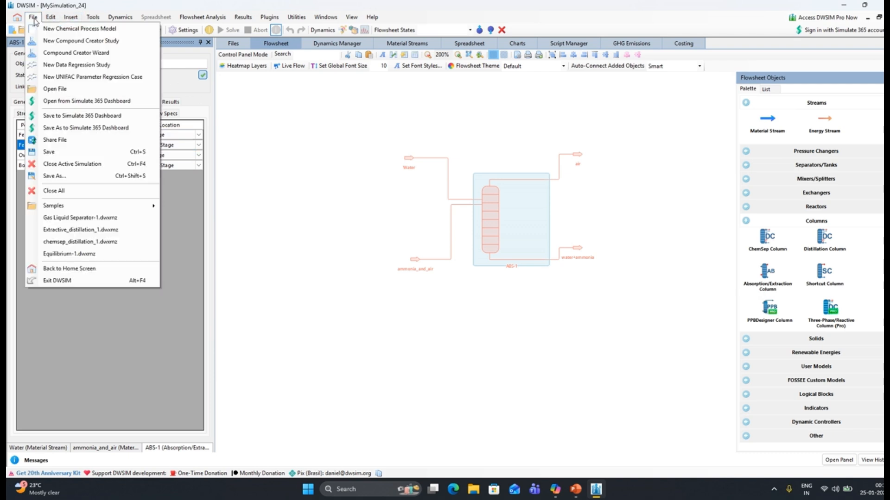
{"action": "mouse_move", "coordinate": [70, 20]}
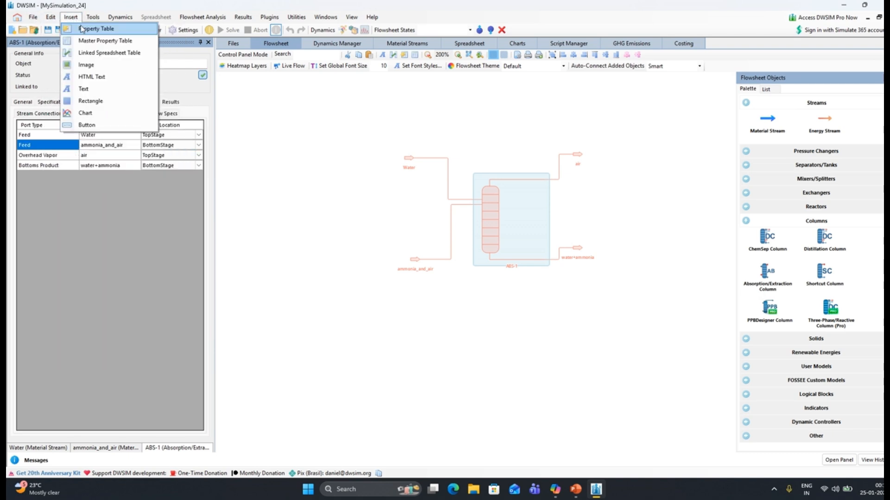
{"action": "left_click", "coordinate": [73, 18]}
{"action": "left_click", "coordinate": [72, 18]}
{"action": "left_click", "coordinate": [72, 18]}
{"action": "left_click", "coordinate": [72, 17]}
{"action": "left_click", "coordinate": [83, 29]}
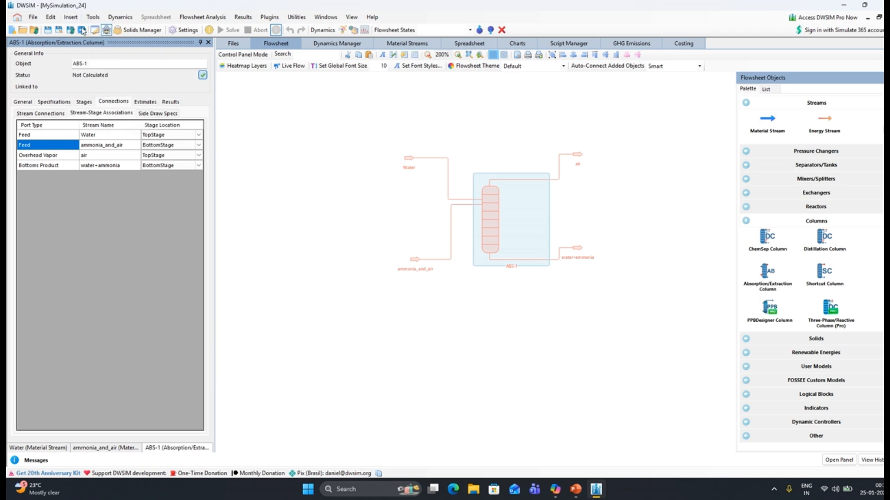
Arrange the blank property tables, placing one beside each product stream and the third below the ammonia_and_air stream
{"action": "left_click_drag", "start_coordinate": [244, 104], "coordinate": [298, 186]}
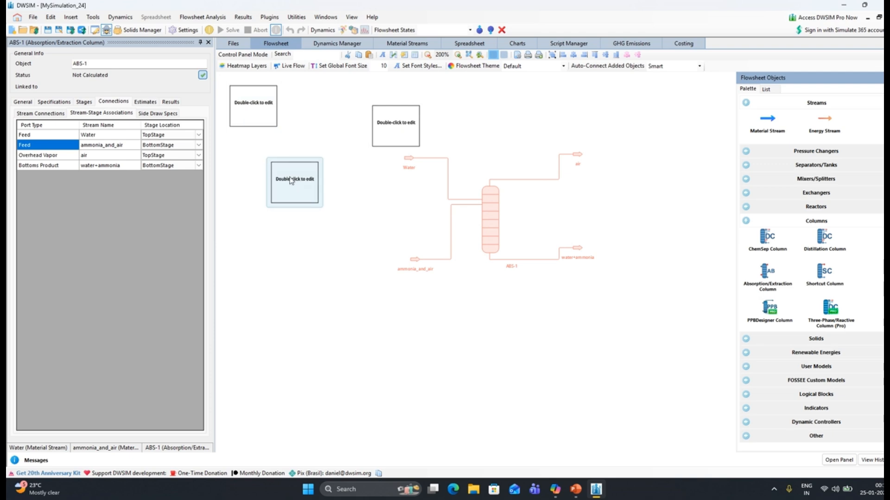
{"action": "left_click_drag", "start_coordinate": [408, 121], "coordinate": [655, 153]}
{"action": "left_click_drag", "start_coordinate": [274, 132], "coordinate": [679, 290]}
{"action": "left_click_drag", "start_coordinate": [284, 179], "coordinate": [345, 289]}
Configure the table below ammonia_and_air to show that stream's Temperature, Pressure, Mass Flow and Mass Flow (Mixture) / Ammonia, and reposition it below the stream
{"action": "double_click", "coordinate": [345, 291]}
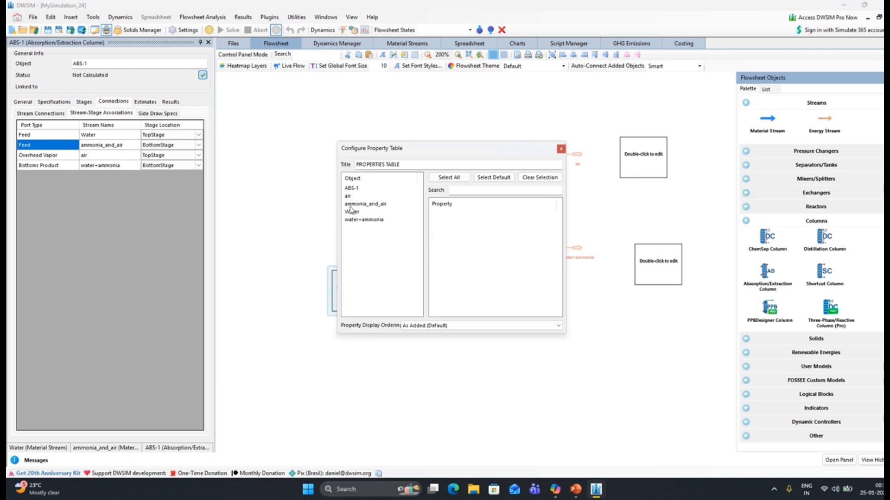
{"action": "left_click", "coordinate": [352, 204]}
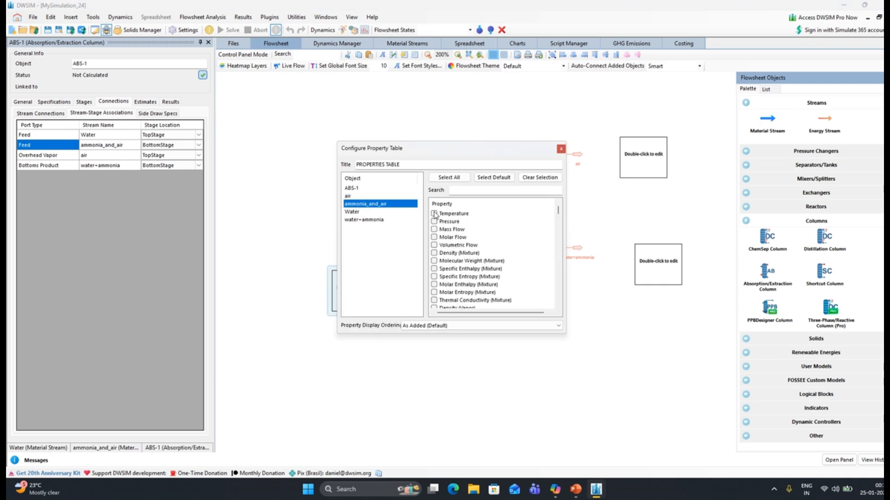
{"action": "left_click", "coordinate": [434, 214]}
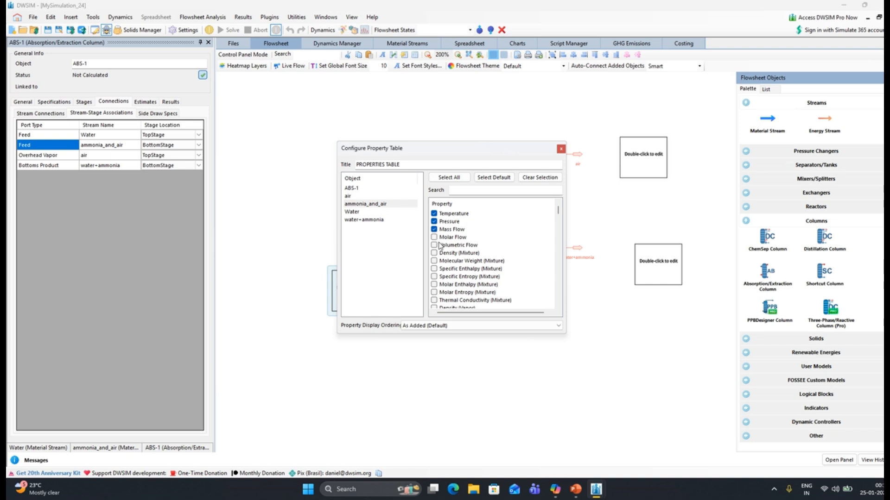
{"action": "scroll", "coordinate": [442, 247], "scroll_direction": "down", "scroll_amount": 10}
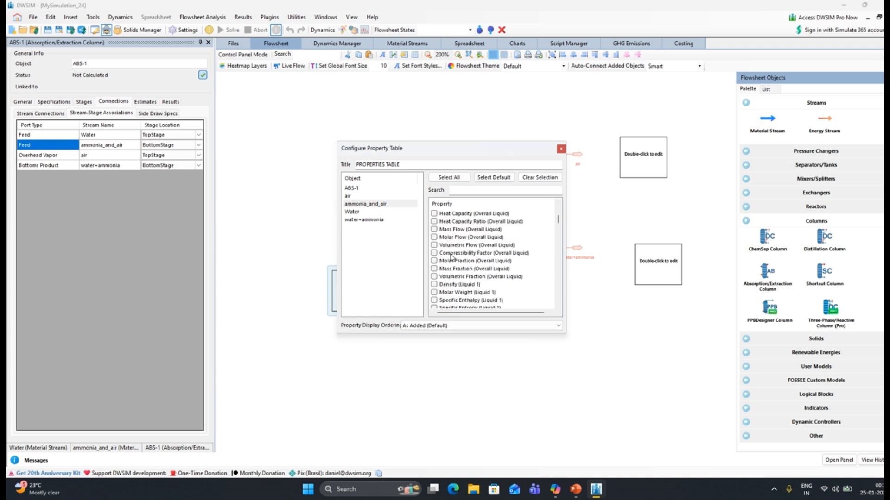
{"action": "scroll", "coordinate": [451, 257], "scroll_direction": "down", "scroll_amount": 15}
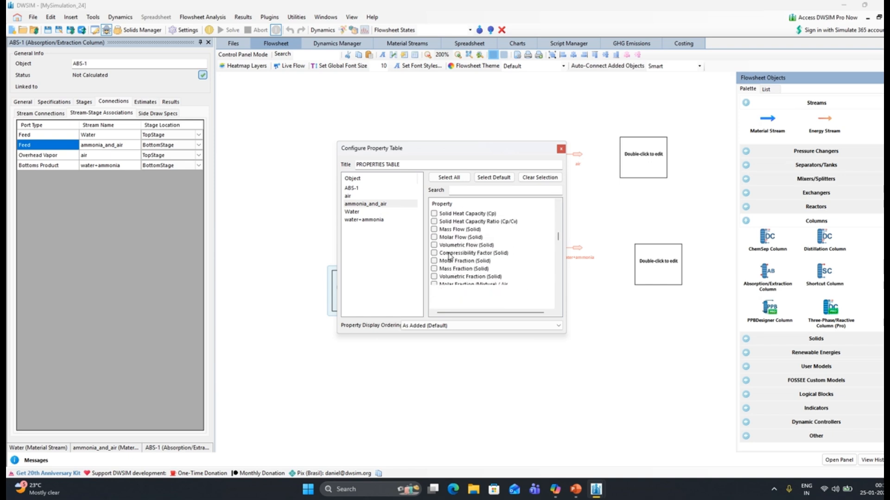
{"action": "scroll", "coordinate": [449, 255], "scroll_direction": "down", "scroll_amount": 15}
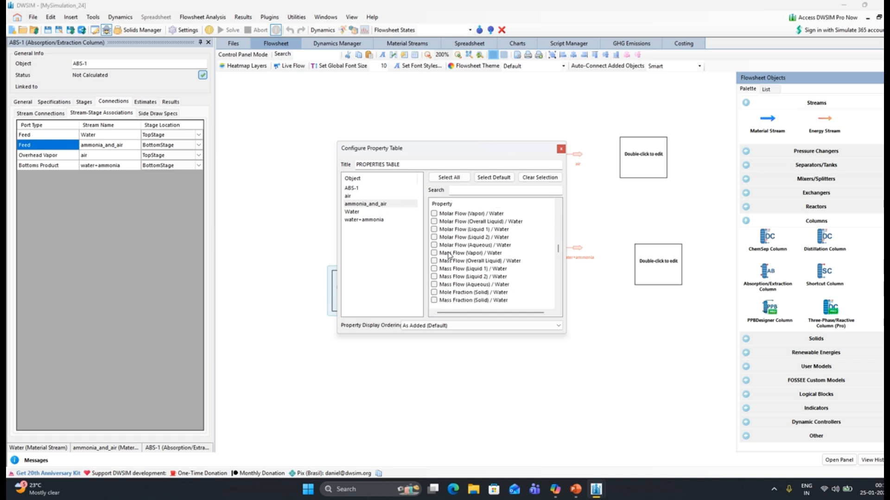
{"action": "scroll", "coordinate": [443, 254], "scroll_direction": "up", "scroll_amount": 3}
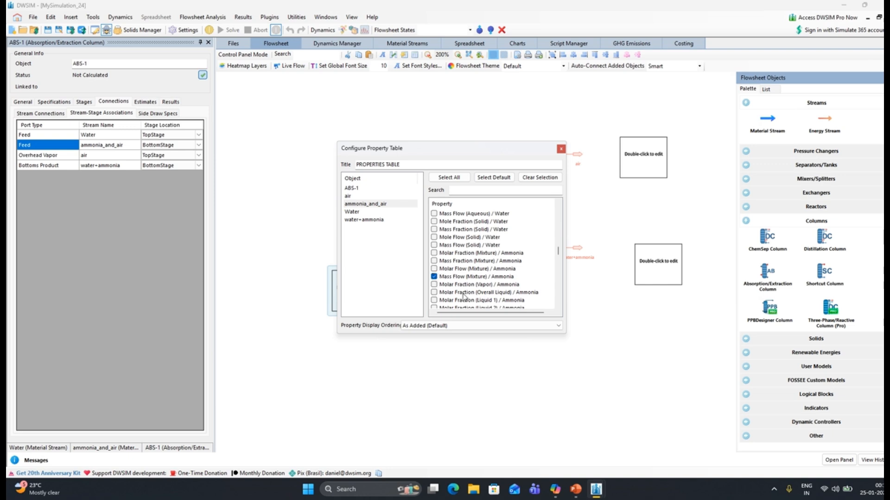
{"action": "left_click", "coordinate": [560, 148]}
{"action": "left_click_drag", "start_coordinate": [425, 308], "coordinate": [387, 319]}
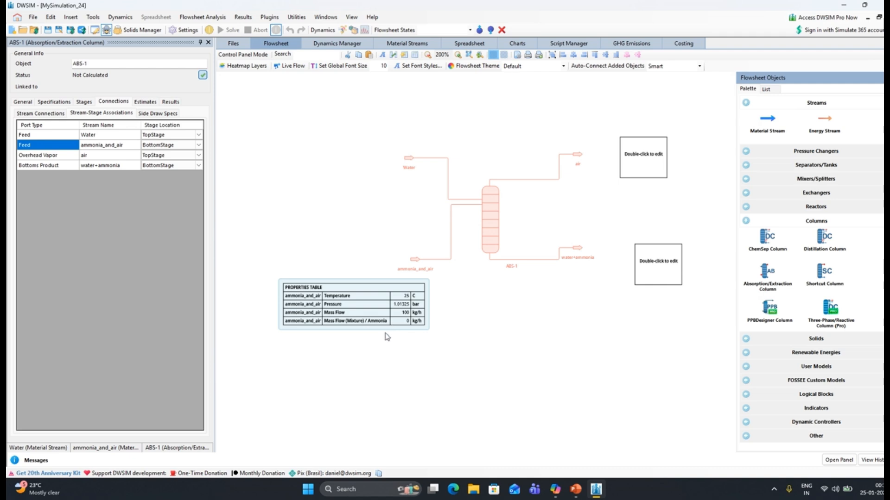
Configure the blank table beside the air stream to show that stream's Temperature, Pressure, Mass Flow and Mass Flow (Mixture) / Ammonia
{"action": "left_click", "coordinate": [644, 157]}
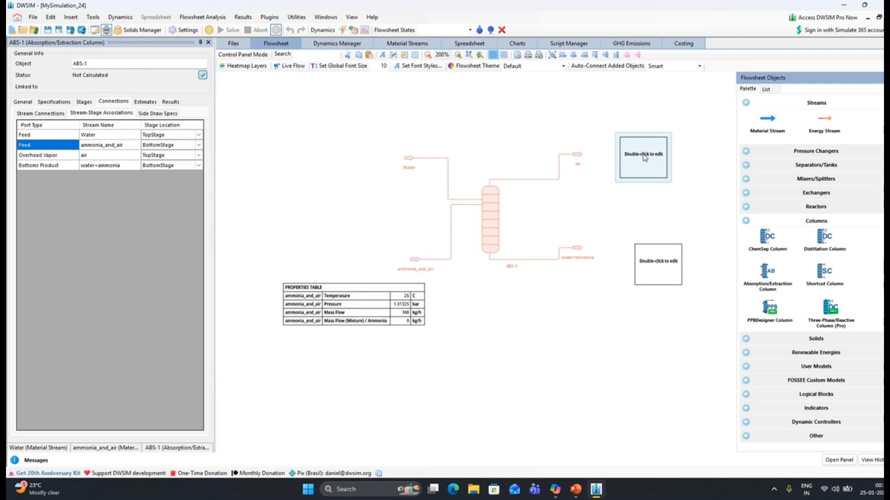
{"action": "double_click", "coordinate": [644, 157]}
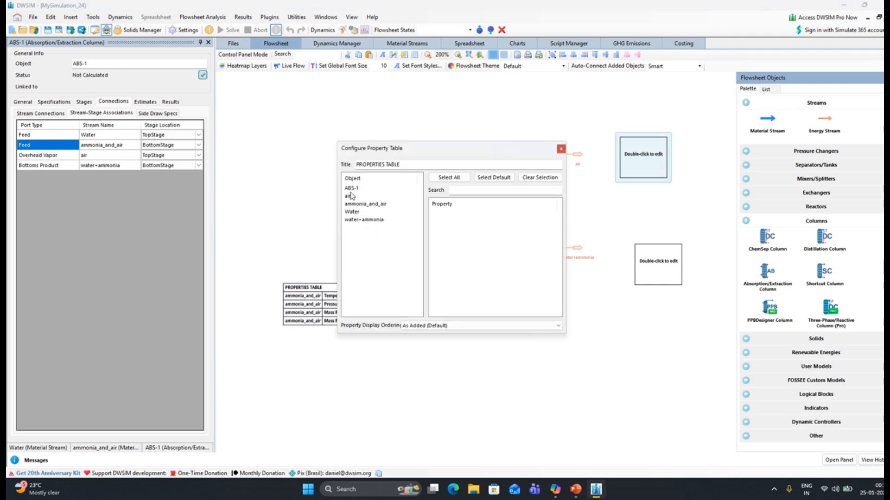
{"action": "left_click", "coordinate": [348, 197]}
{"action": "left_click", "coordinate": [433, 214]}
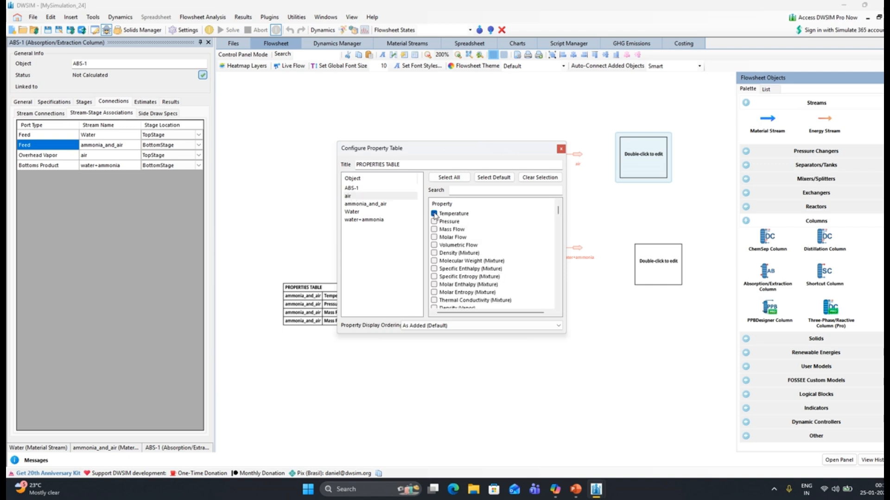
{"action": "left_click", "coordinate": [434, 222]}
{"action": "scroll", "coordinate": [452, 271], "scroll_direction": "down", "scroll_amount": 15}
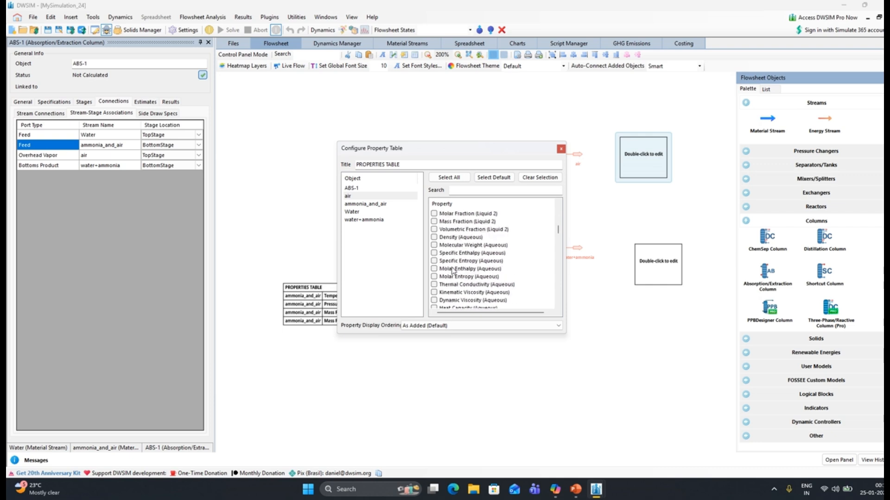
{"action": "scroll", "coordinate": [452, 271], "scroll_direction": "down", "scroll_amount": 15}
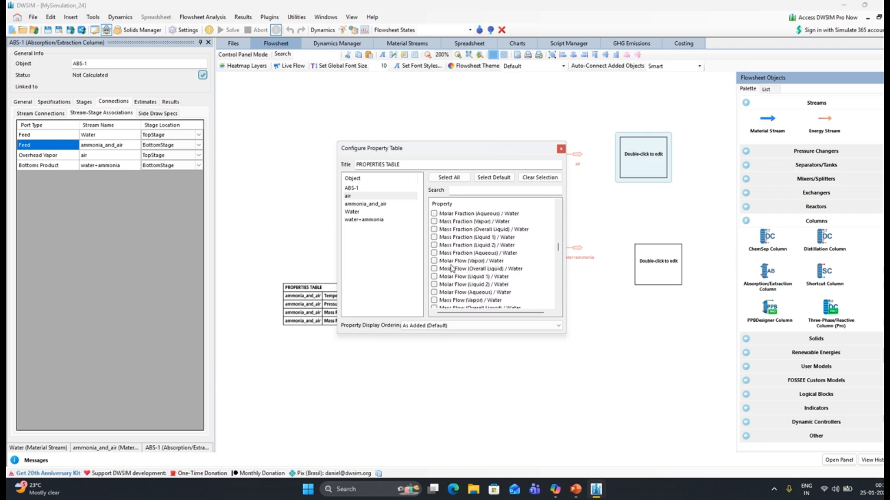
{"action": "scroll", "coordinate": [452, 268], "scroll_direction": "down", "scroll_amount": 7}
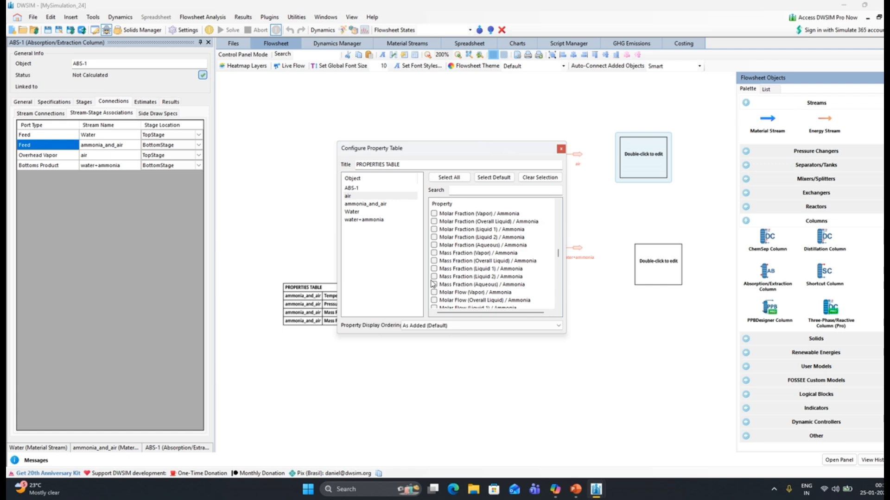
{"action": "scroll", "coordinate": [448, 275], "scroll_direction": "up", "scroll_amount": 1}
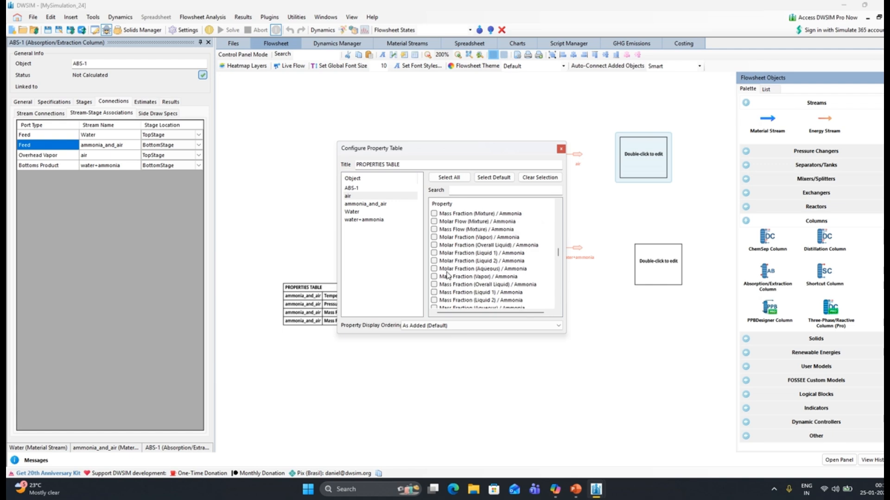
{"action": "scroll", "coordinate": [447, 273], "scroll_direction": "up", "scroll_amount": 2}
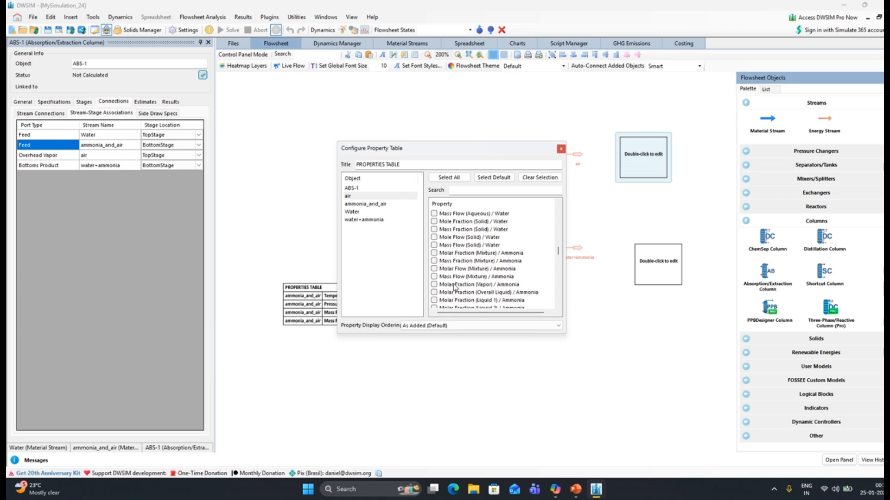
{"action": "left_click", "coordinate": [434, 277]}
{"action": "left_click", "coordinate": [561, 148]}
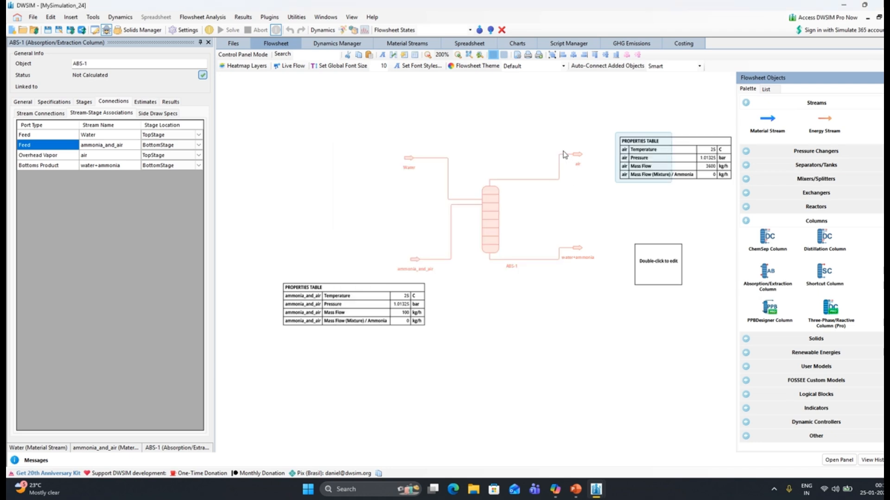
Set the remaining table to water+ammonia's Temperature, Pressure, Mass Flow and Mass Flow (Mixture) / Ammonia, and move both product tables next to their streams
{"action": "double_click", "coordinate": [678, 271]}
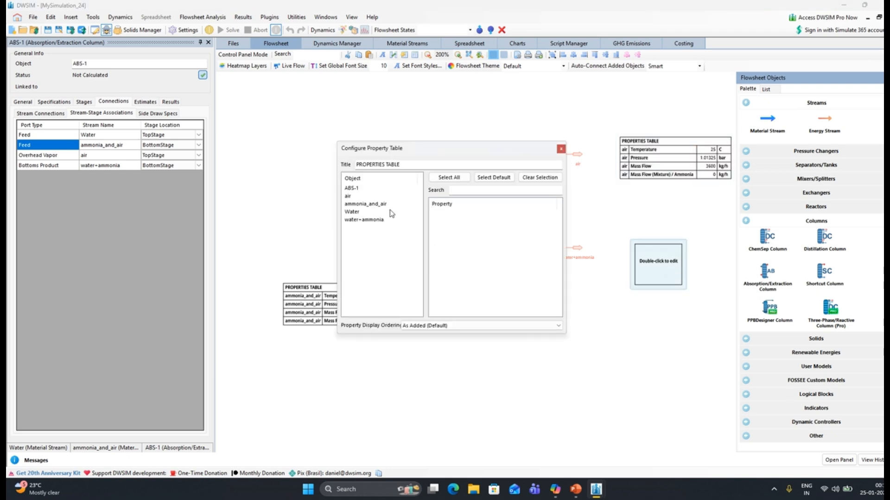
{"action": "left_click", "coordinate": [366, 220]}
{"action": "left_click", "coordinate": [433, 213]}
{"action": "left_click", "coordinate": [434, 221]}
{"action": "scroll", "coordinate": [470, 268], "scroll_direction": "down", "scroll_amount": 10}
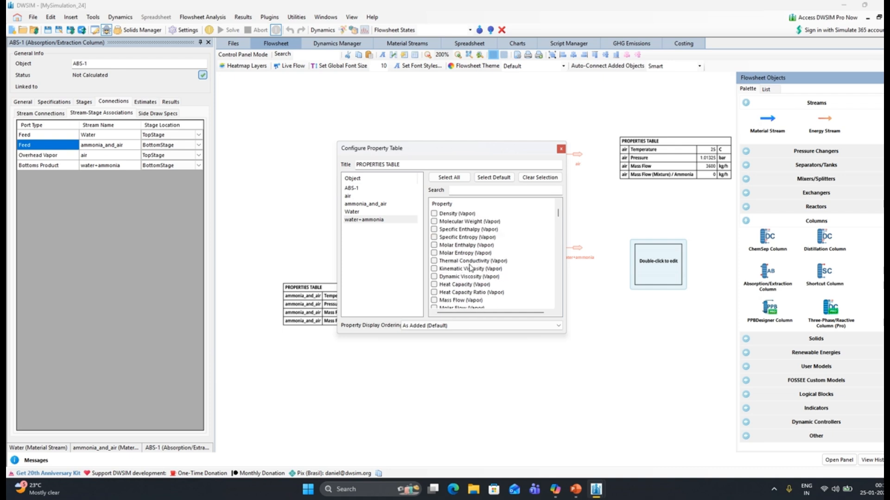
{"action": "scroll", "coordinate": [470, 268], "scroll_direction": "down", "scroll_amount": 15}
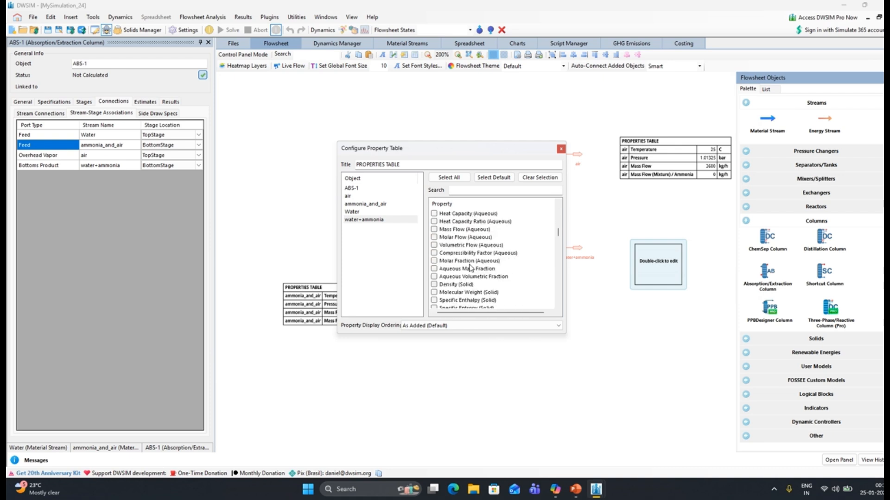
{"action": "scroll", "coordinate": [469, 267], "scroll_direction": "down", "scroll_amount": 15}
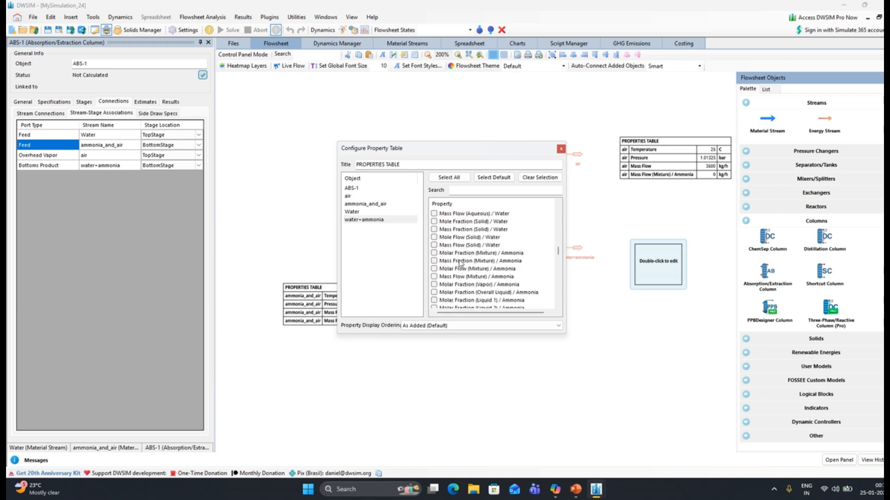
{"action": "scroll", "coordinate": [451, 287], "scroll_direction": "down", "scroll_amount": 1}
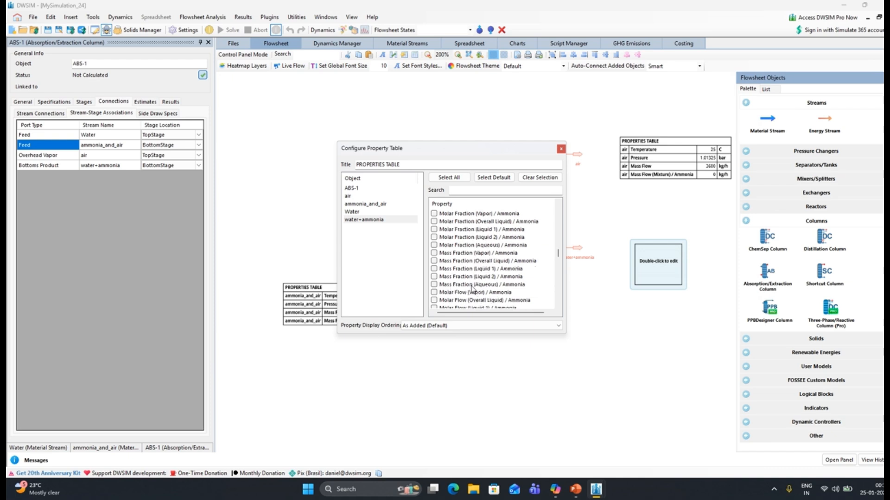
{"action": "scroll", "coordinate": [470, 287], "scroll_direction": "up", "scroll_amount": 2}
{"action": "scroll", "coordinate": [471, 287], "scroll_direction": "up", "scroll_amount": 1}
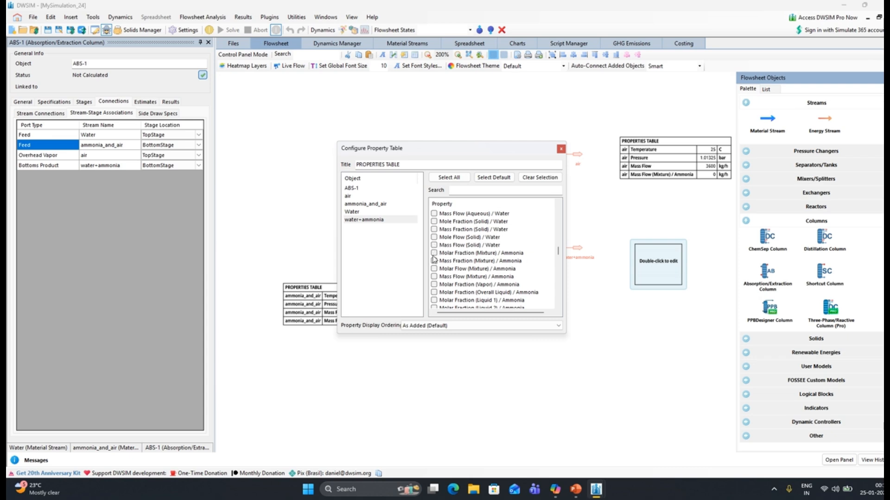
{"action": "left_click", "coordinate": [434, 277]}
{"action": "left_click", "coordinate": [561, 149]}
{"action": "left_click_drag", "start_coordinate": [653, 271], "coordinate": [566, 321]}
{"action": "left_click_drag", "start_coordinate": [691, 159], "coordinate": [642, 122]}
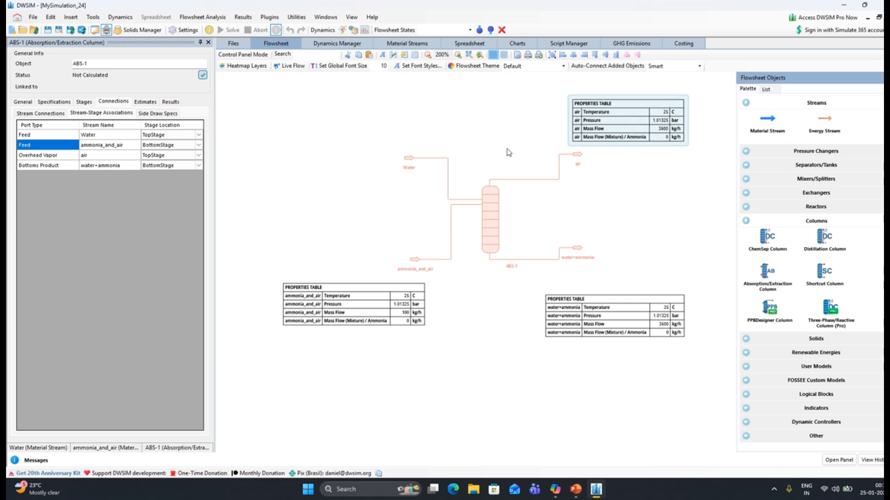
Activate the simulation solver and solve the absorption column flowsheet
{"action": "left_click", "coordinate": [482, 210]}
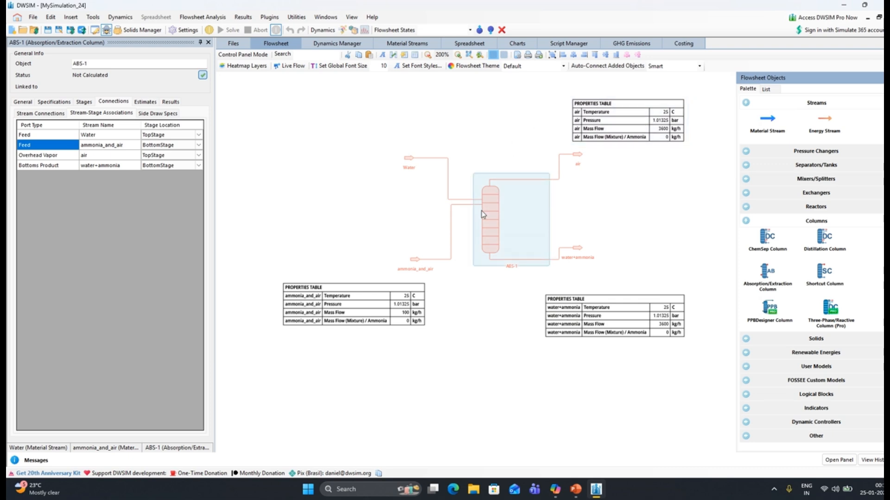
{"action": "left_click", "coordinate": [221, 30]}
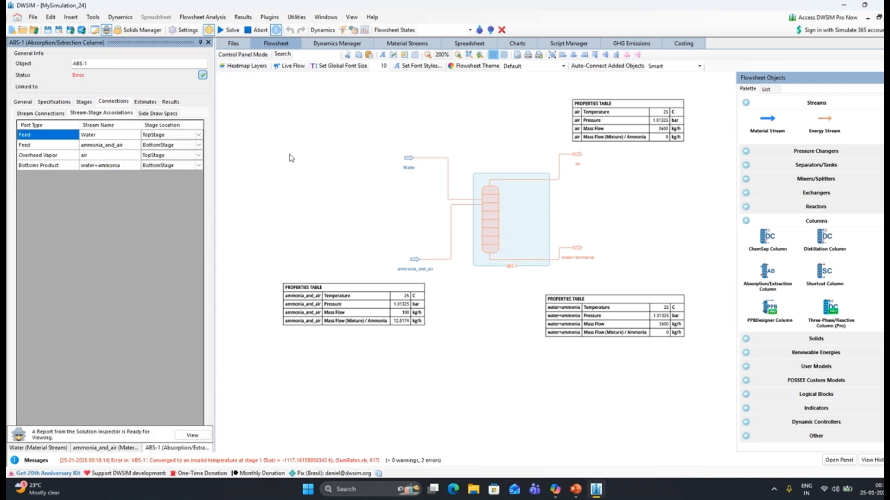
Review the stream conditions of the Water and ammonia_and_air feeds and the compound amounts of ammonia_and_air
{"action": "left_click", "coordinate": [408, 158]}
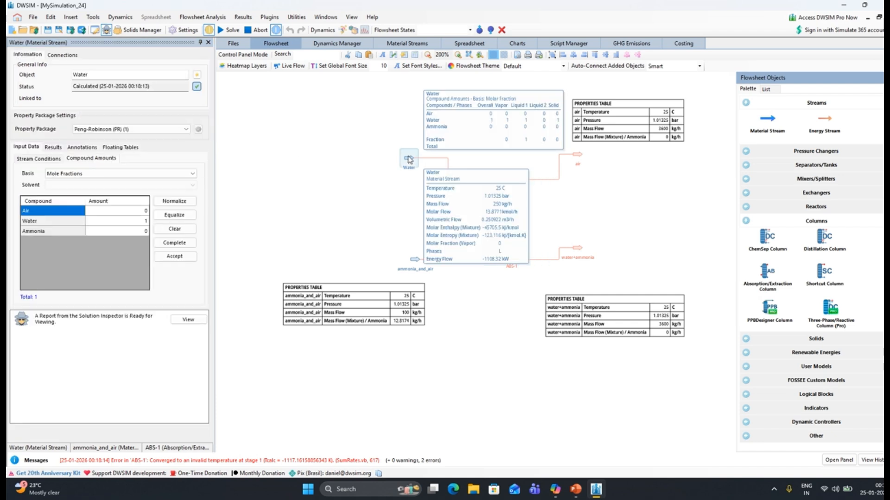
{"action": "left_click", "coordinate": [40, 158]}
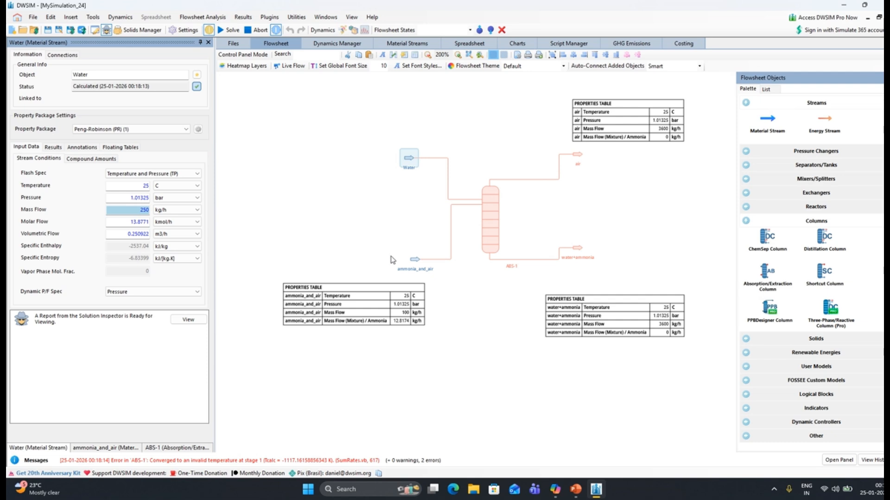
{"action": "left_click", "coordinate": [415, 259]}
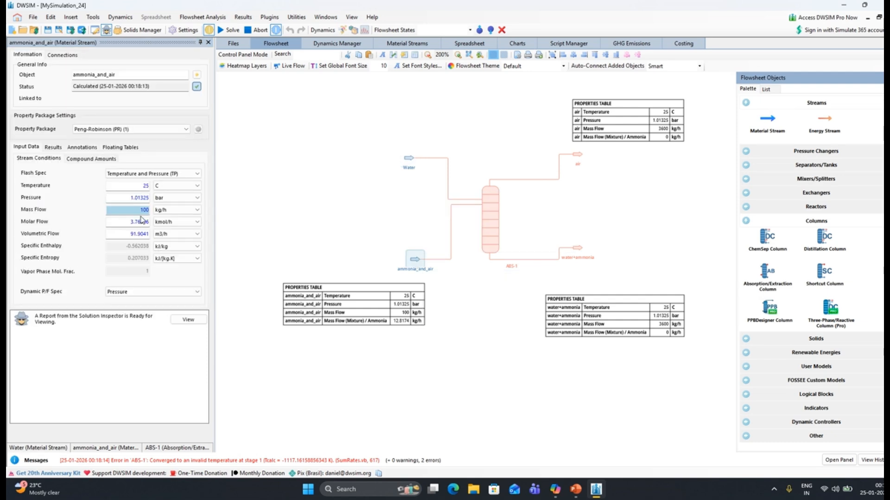
{"action": "left_click_drag", "start_coordinate": [381, 207], "coordinate": [362, 212]}
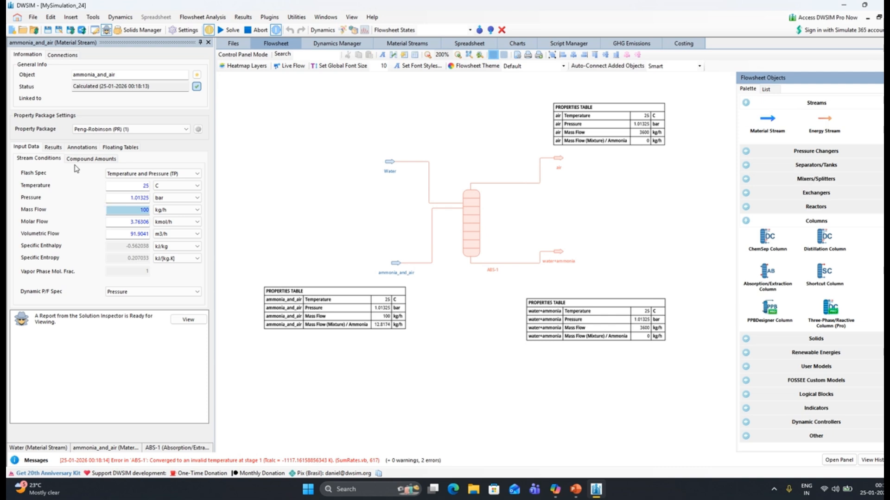
{"action": "left_click", "coordinate": [74, 159]}
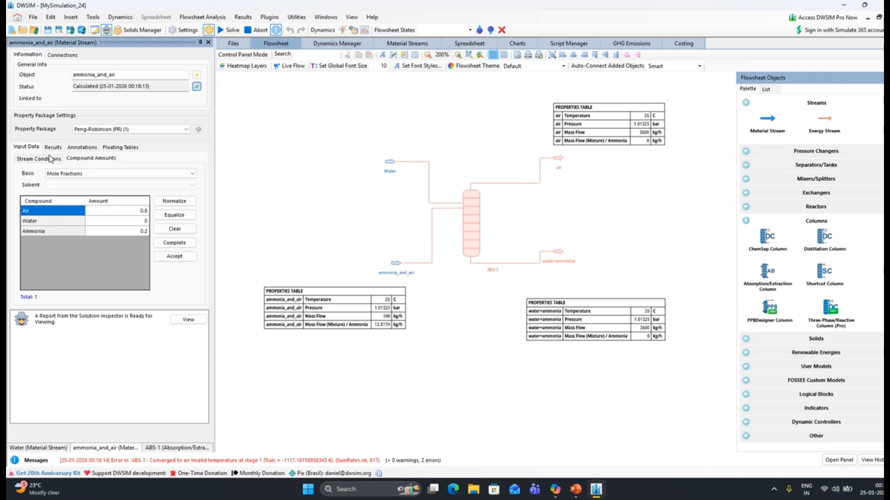
{"action": "left_click", "coordinate": [50, 158]}
Solve the flowsheet again and review the stage associations and general settings of column ABS-1
{"action": "left_click", "coordinate": [471, 234]}
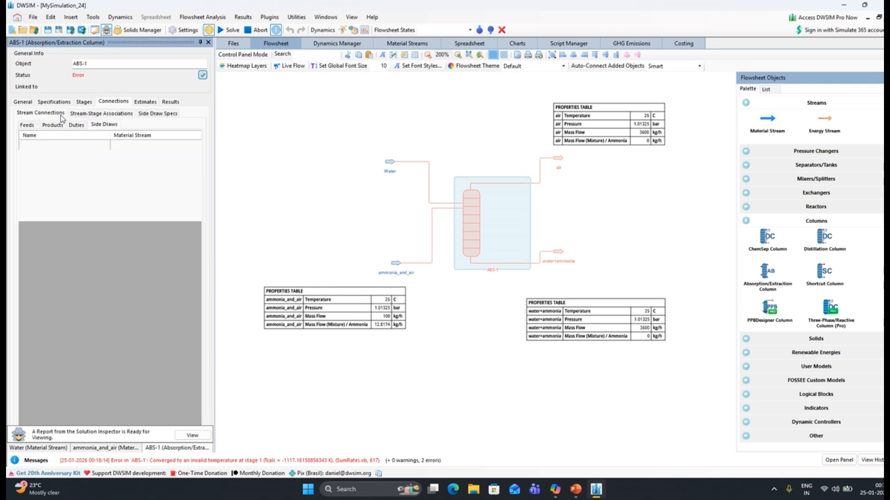
{"action": "left_click", "coordinate": [228, 31]}
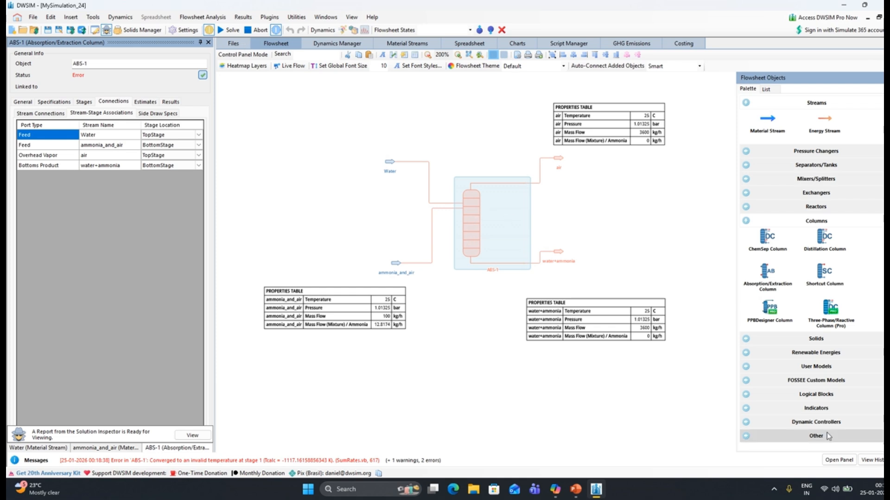
{"action": "left_click", "coordinate": [838, 460]}
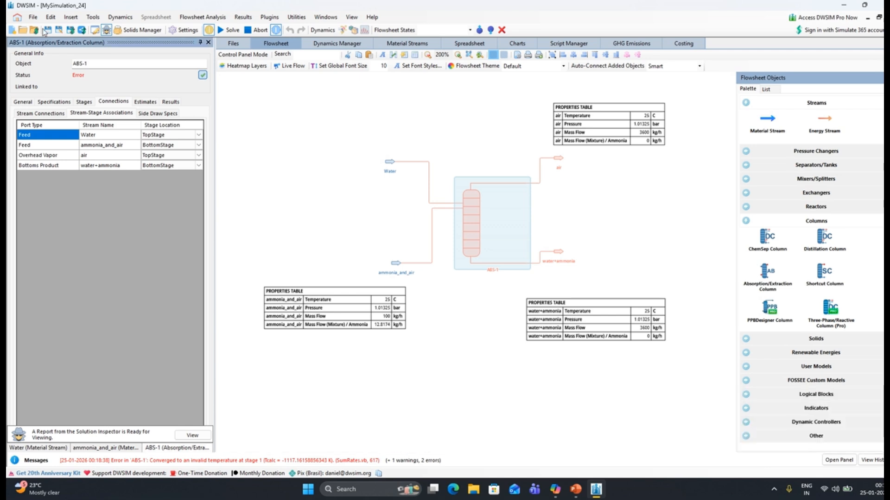
{"action": "left_click", "coordinate": [23, 101]}
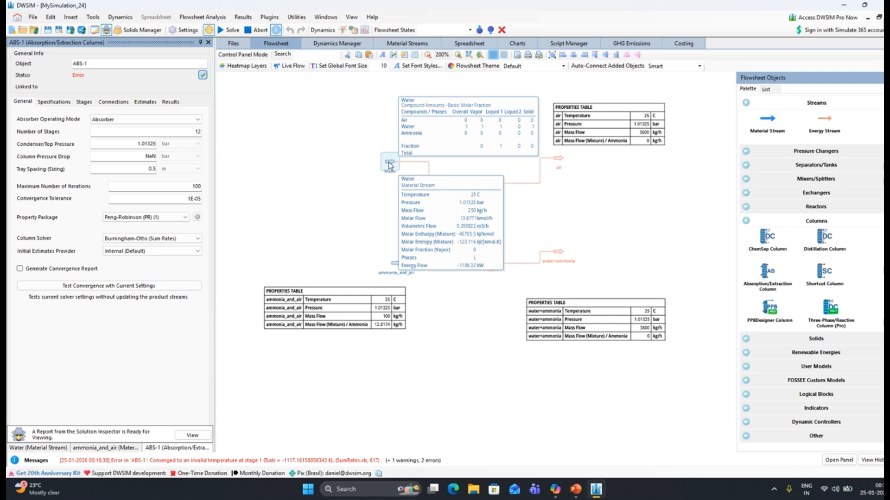
Set the Water stream's mass flow to 300 kg/h and solve the flowsheet
{"action": "left_click", "coordinate": [389, 164]}
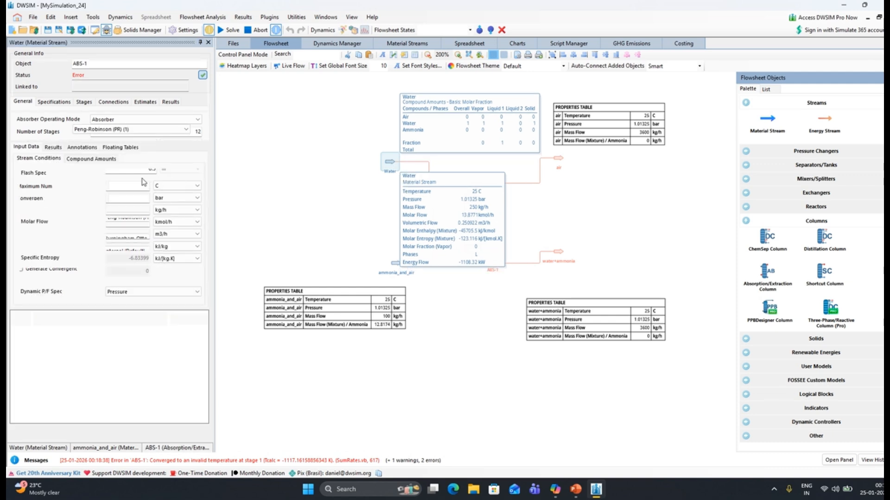
{"action": "double_click", "coordinate": [147, 210]}
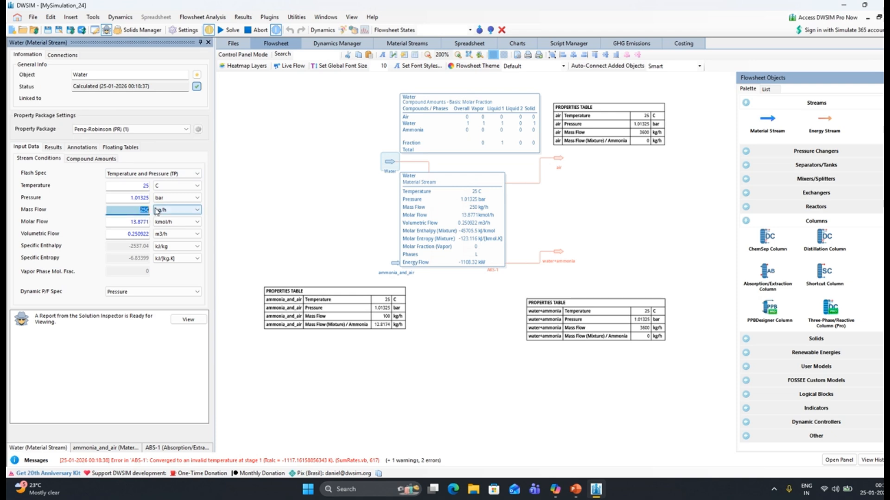
{"action": "type", "text": "300"}
{"action": "key", "text": "Return"}
{"action": "left_click", "coordinate": [221, 31]}
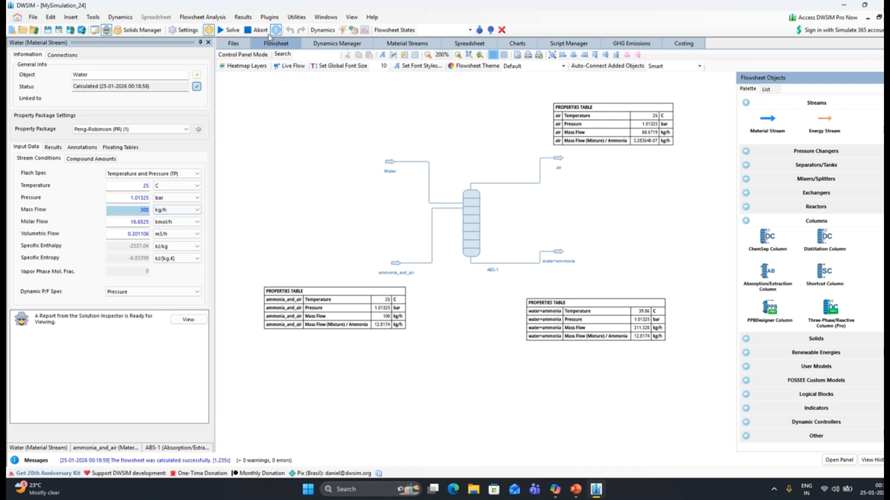
{"action": "left_click", "coordinate": [221, 31]}
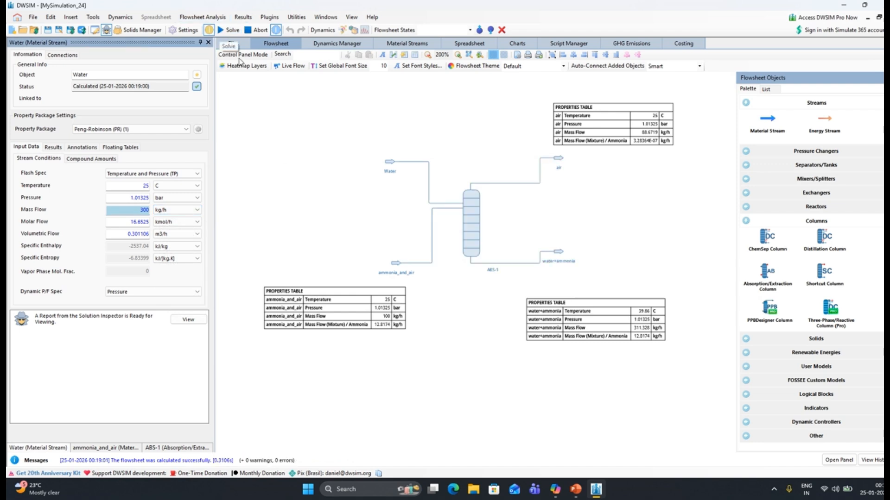
Shift the air and water+ammonia property tables slightly outward, away from the column
{"action": "left_click_drag", "start_coordinate": [611, 146], "coordinate": [628, 140]}
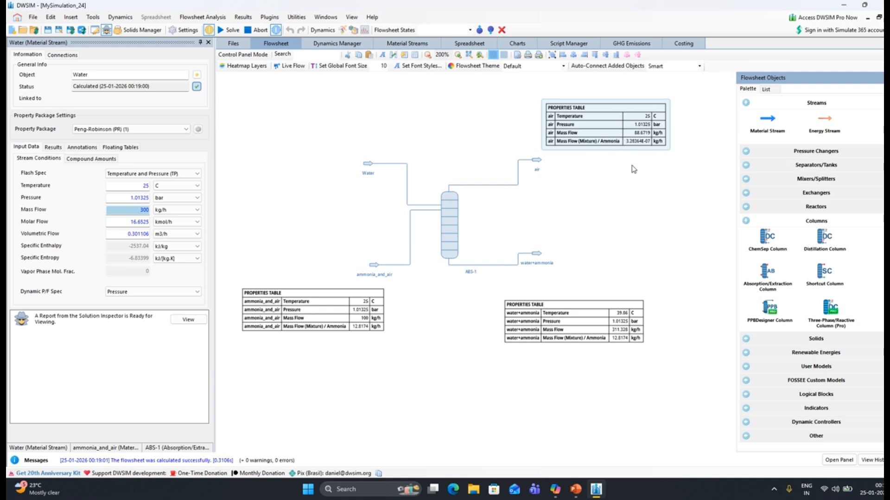
{"action": "left_click_drag", "start_coordinate": [583, 340], "coordinate": [617, 341]}
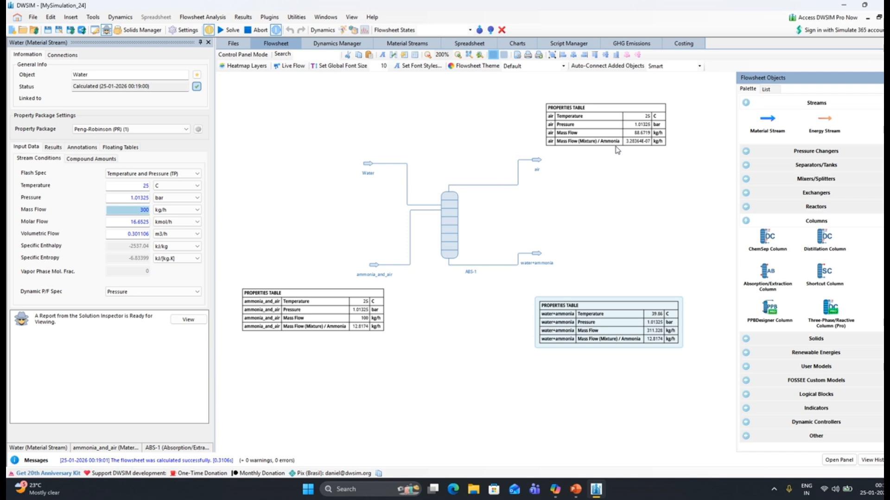
Set the Water stream's mass flow to 260 kg/h and recalculate the flowsheet
{"action": "double_click", "coordinate": [139, 210]}
{"action": "type", "text": "2"}
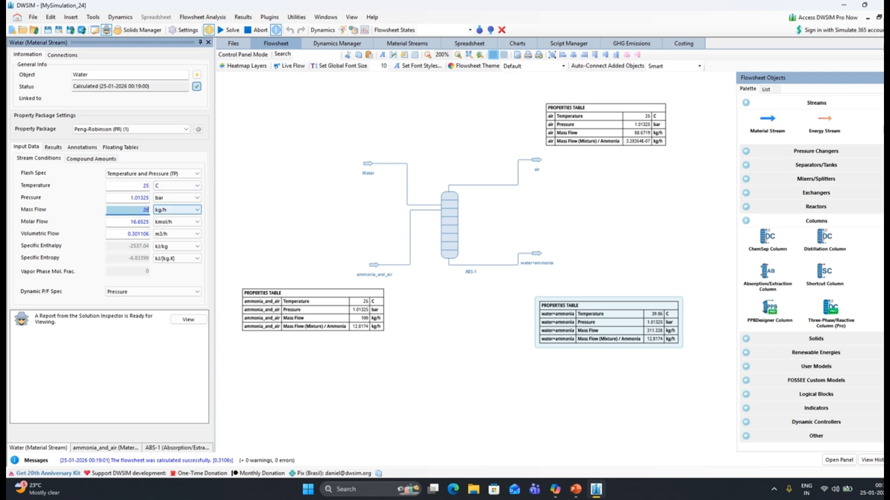
{"action": "type", "text": "60"}
{"action": "key", "text": "Return"}
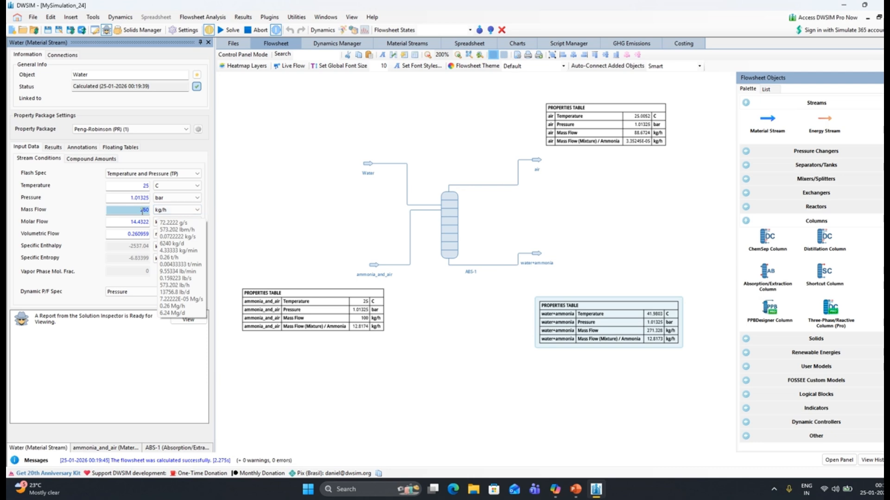
Try solving the flowsheet with the Water stream's mass flow at 100 kg/h and at 210 kg/h
{"action": "type", "text": "10"}
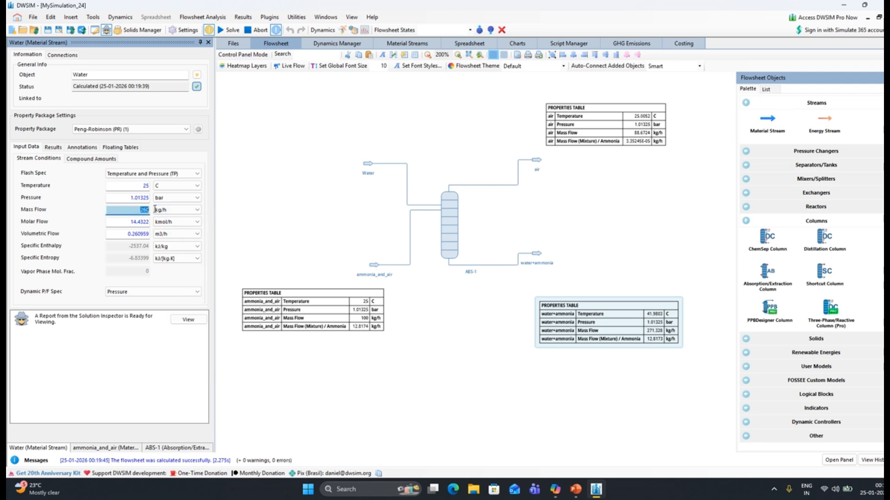
{"action": "key", "text": "Tab"}
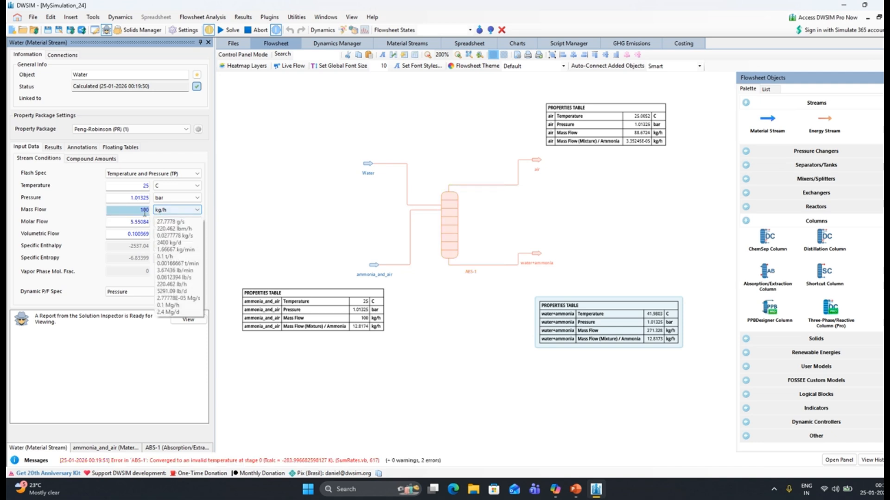
{"action": "left_click_drag", "start_coordinate": [132, 210], "coordinate": [153, 212]}
{"action": "type", "text": "1"}
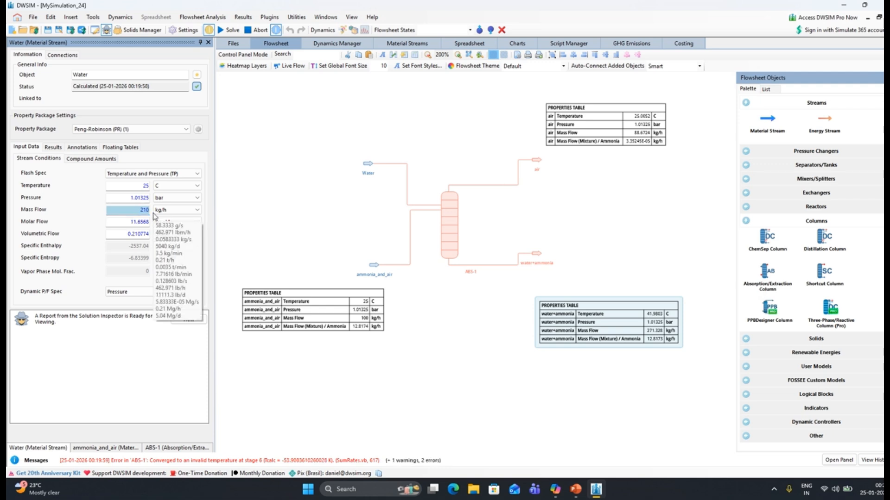
{"action": "left_click", "coordinate": [229, 31]}
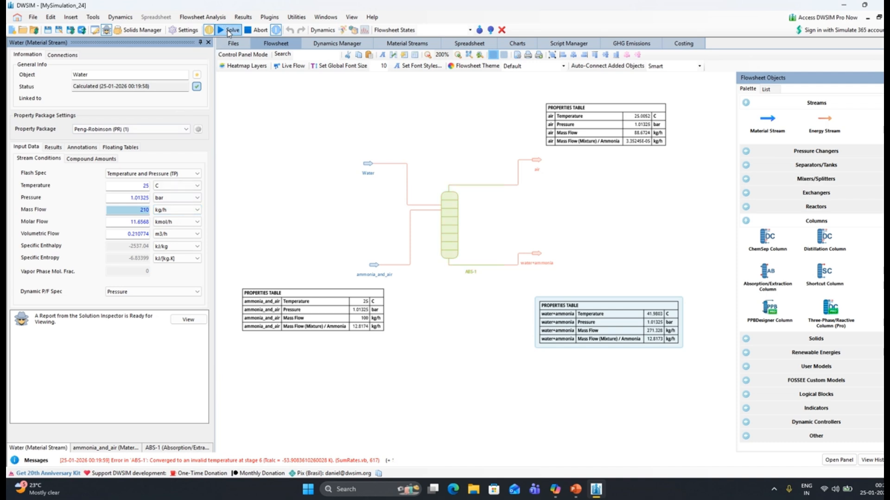
Try a mass flow of 251 kg/h for the Water stream and recalculate the flowsheet
{"action": "double_click", "coordinate": [151, 209]}
{"action": "type", "text": "2"}
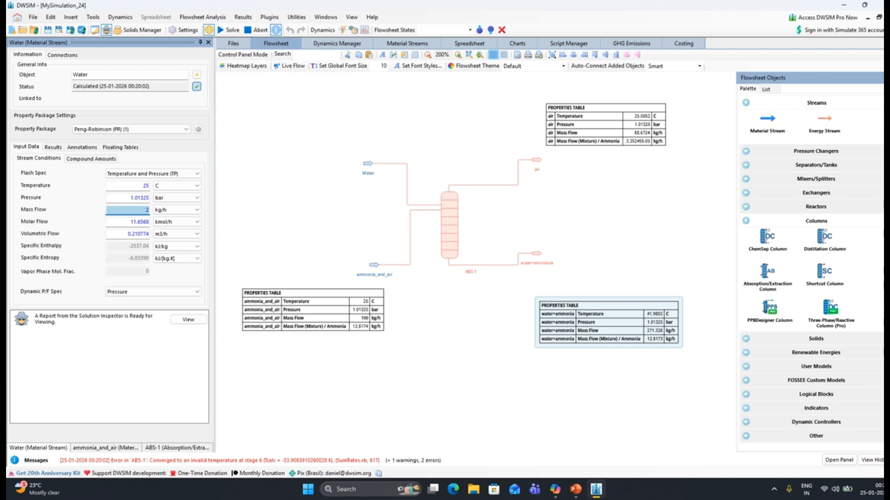
{"action": "type", "text": "51"}
{"action": "key", "text": "Return"}
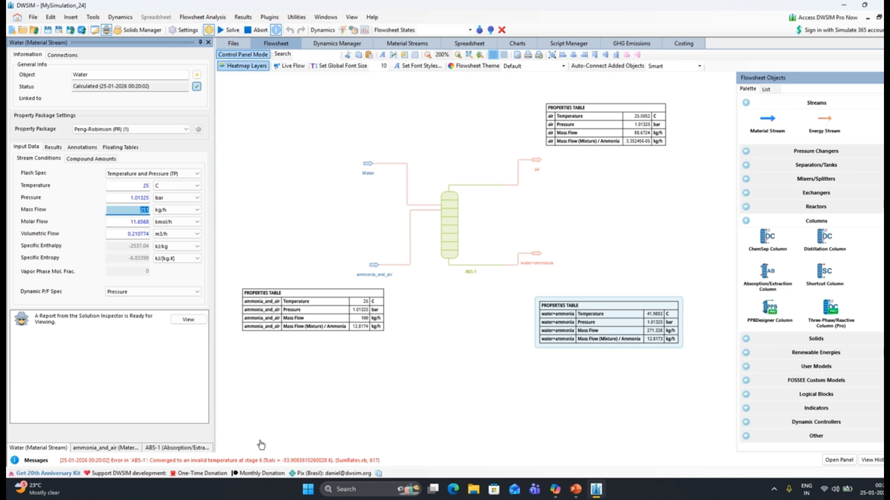
{"action": "left_click", "coordinate": [78, 158]}
{"action": "left_click", "coordinate": [58, 158]}
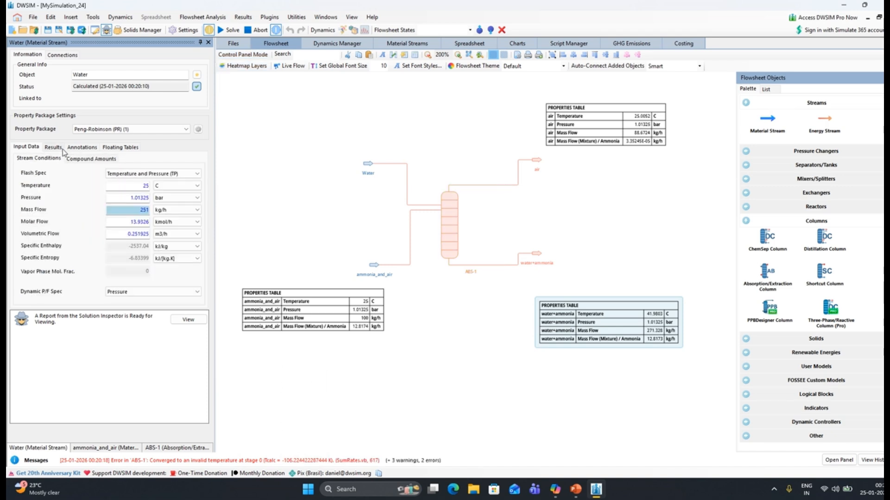
Restore the Water stream's mass flow to 260 kg/h and solve the flowsheet
{"action": "left_click", "coordinate": [68, 158]}
{"action": "left_click", "coordinate": [39, 158]}
{"action": "left_click_drag", "start_coordinate": [134, 212], "coordinate": [150, 212]}
{"action": "type", "text": "260"}
{"action": "key", "text": "Return"}
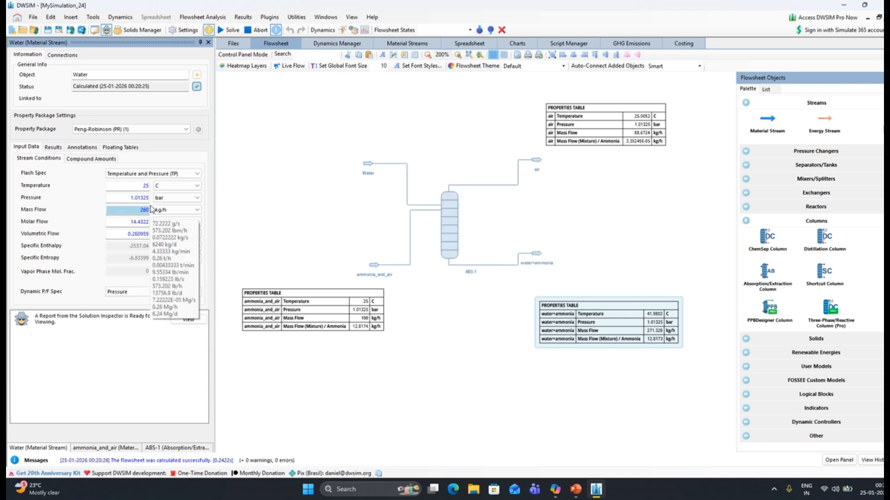
{"action": "left_click", "coordinate": [230, 30]}
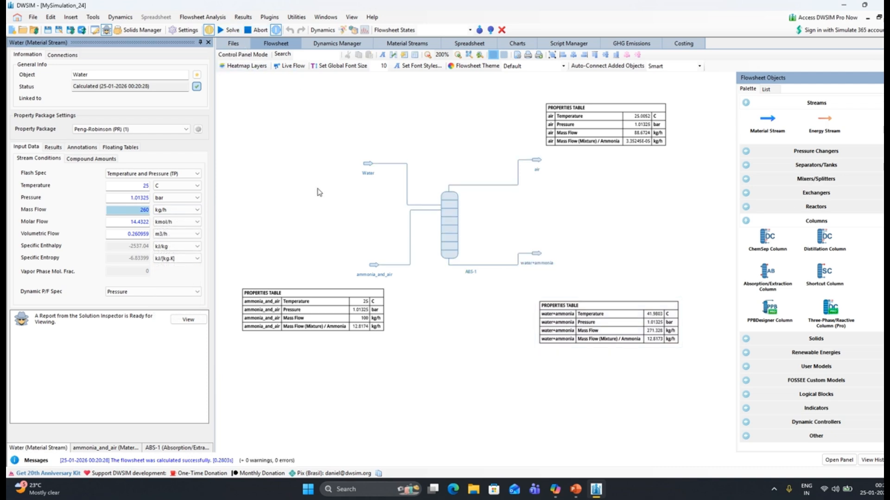
Check the Water stream's compound amounts and try a mass flow of 150 kg/h for the ammonia_and_air stream
{"action": "left_click", "coordinate": [368, 166]}
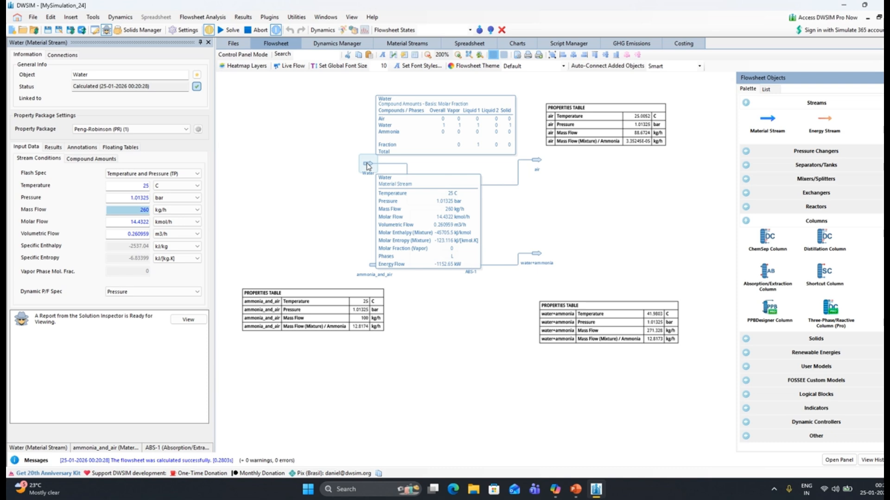
{"action": "left_click", "coordinate": [100, 159]}
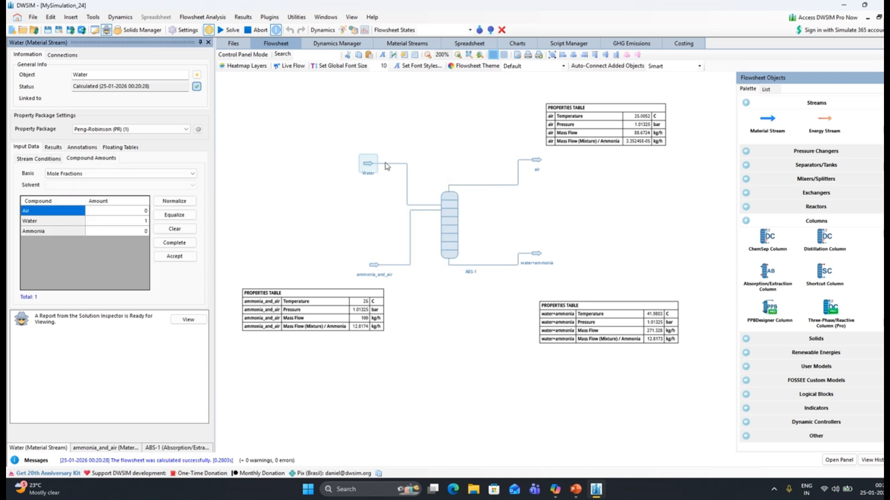
{"action": "left_click", "coordinate": [374, 264]}
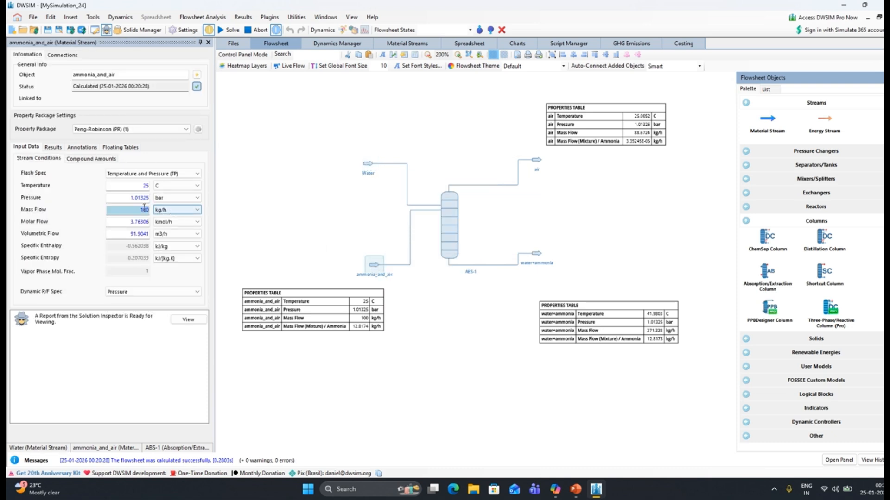
{"action": "double_click", "coordinate": [144, 209]}
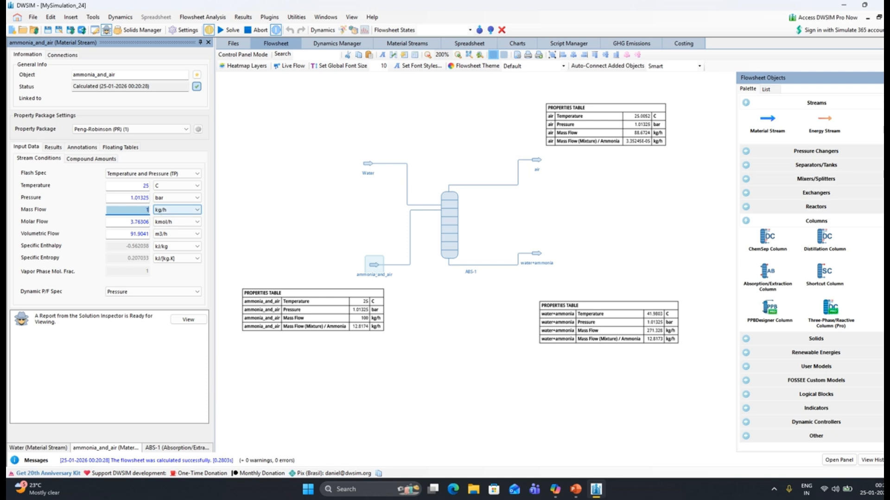
{"action": "type", "text": "0"}
{"action": "key", "text": "Return"}
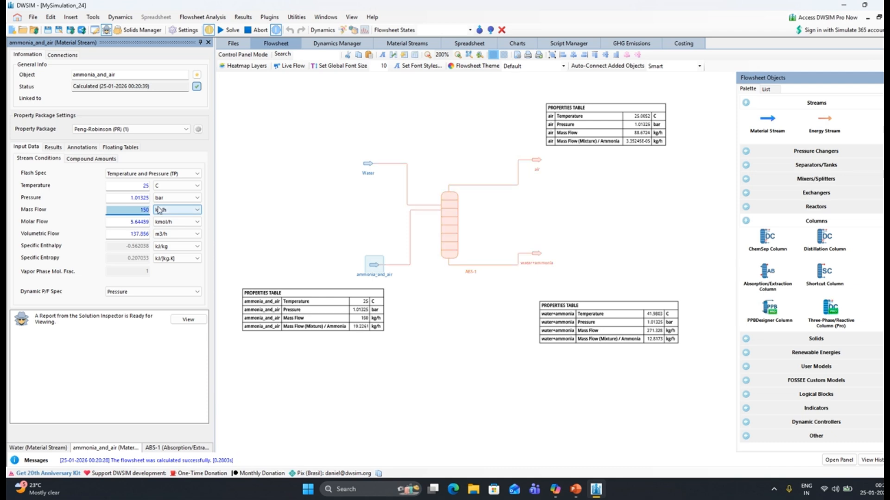
Return the ammonia_and_air stream's mass flow to 100 kg/h and recalculate the flowsheet
{"action": "double_click", "coordinate": [148, 210]}
{"action": "type", "text": "100"}
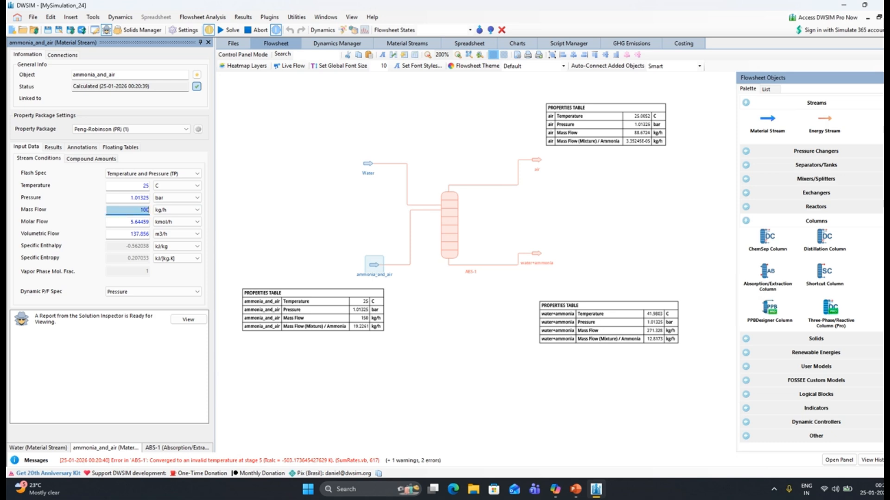
{"action": "key", "text": "Return"}
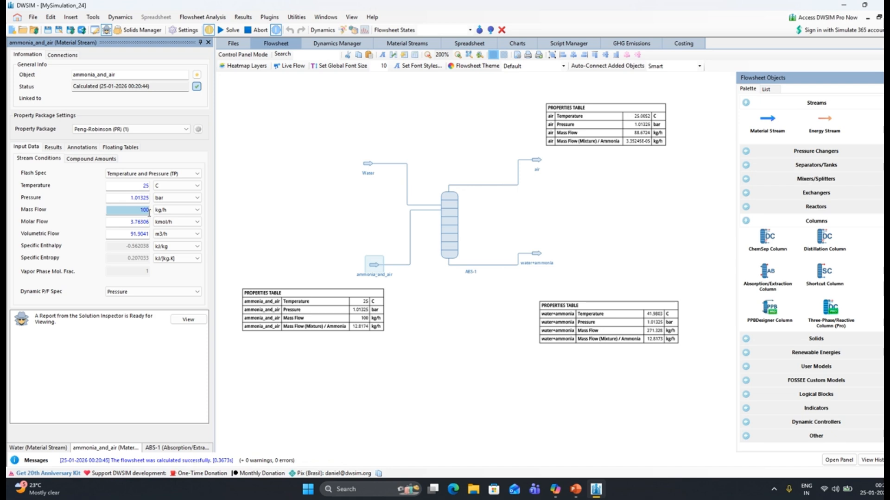
Enter an ammonia mole fraction of 0.3 for the ammonia_and_air stream, accept the composition and solve the flowsheet
{"action": "left_click", "coordinate": [91, 160]}
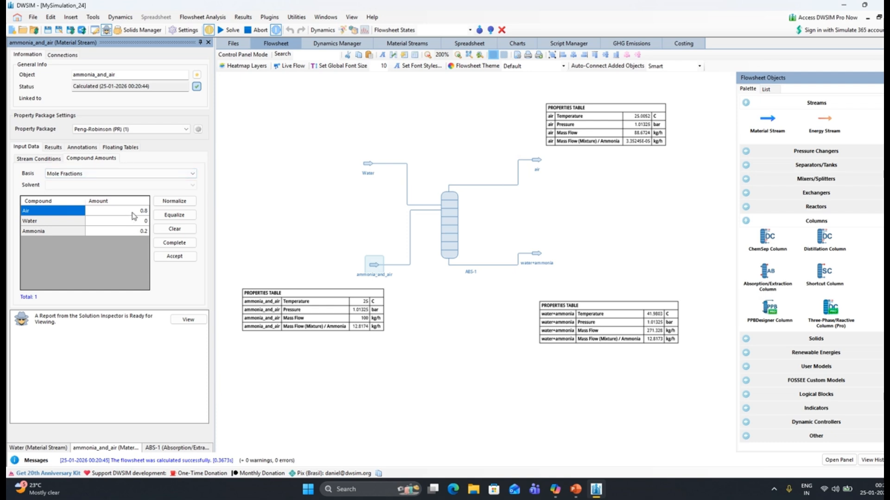
{"action": "left_click", "coordinate": [139, 235]}
{"action": "type", "text": "0"}
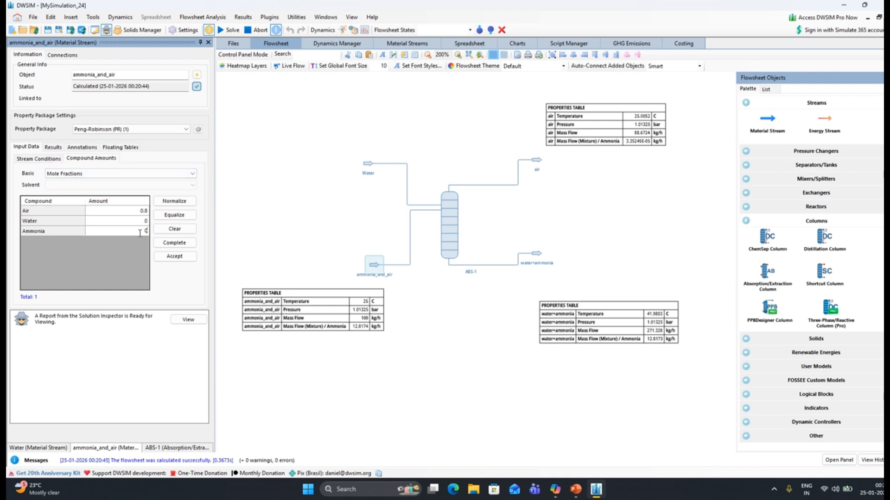
{"action": "type", "text": ".3"}
{"action": "key", "text": "Return"}
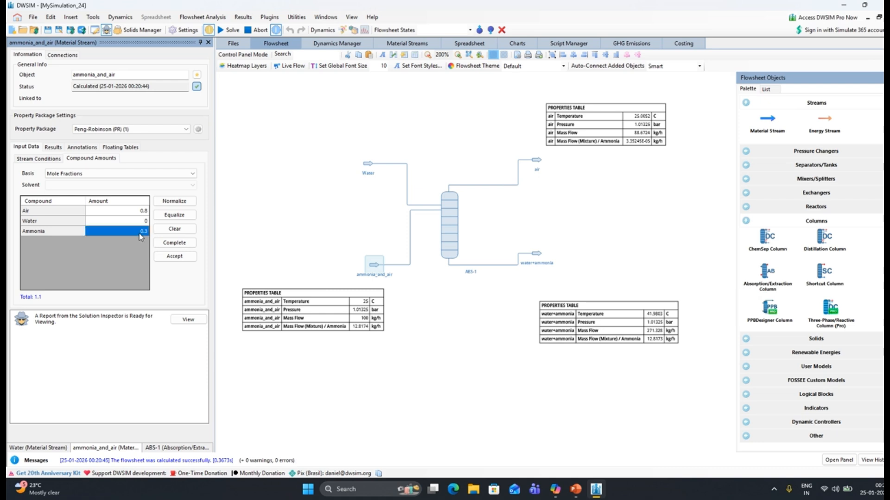
{"action": "left_click", "coordinate": [174, 256]}
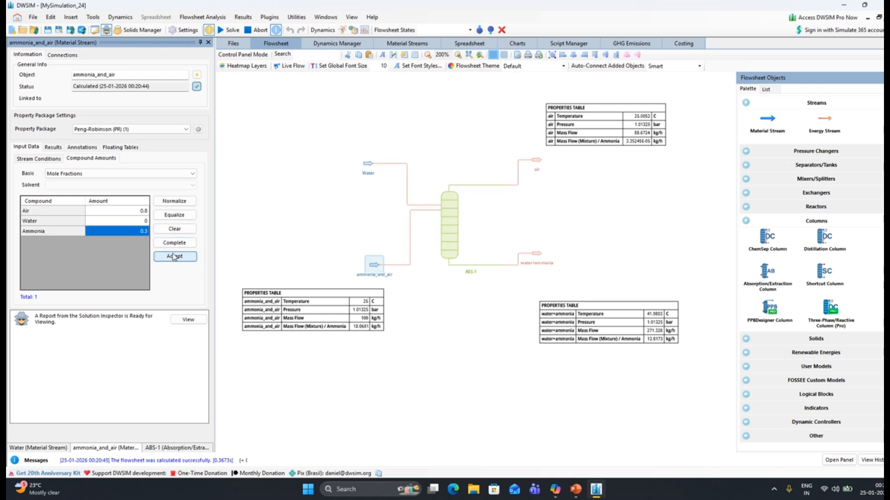
{"action": "left_click", "coordinate": [218, 31]}
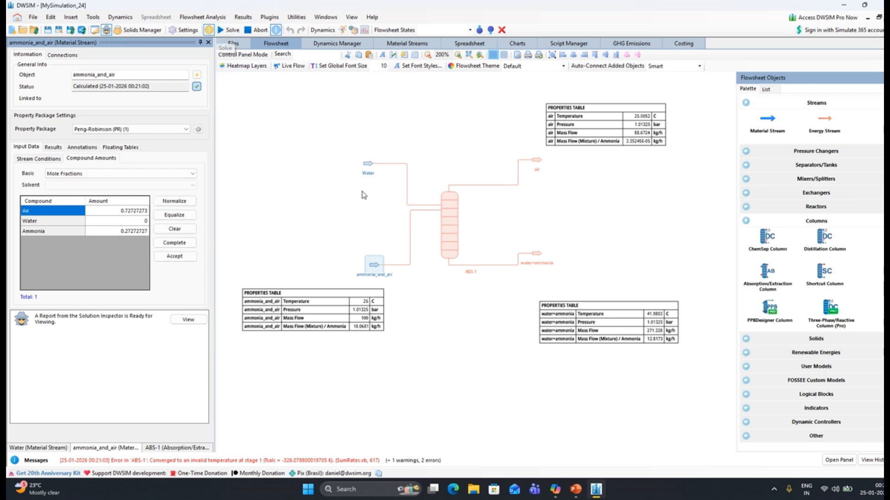
Try solving the enriched ammonia feed case with the Water stream's mass flow at 300 kg/h
{"action": "left_click", "coordinate": [371, 166]}
{"action": "mouse_move", "coordinate": [371, 167]}
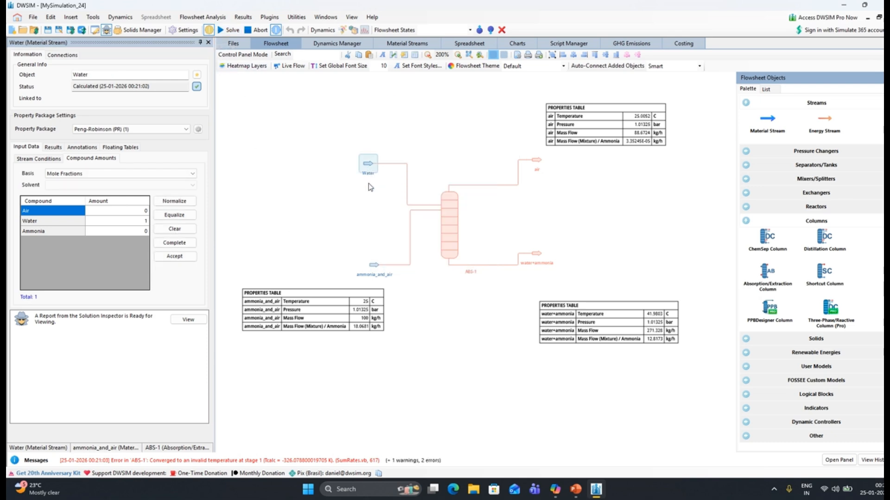
{"action": "left_click", "coordinate": [35, 157]}
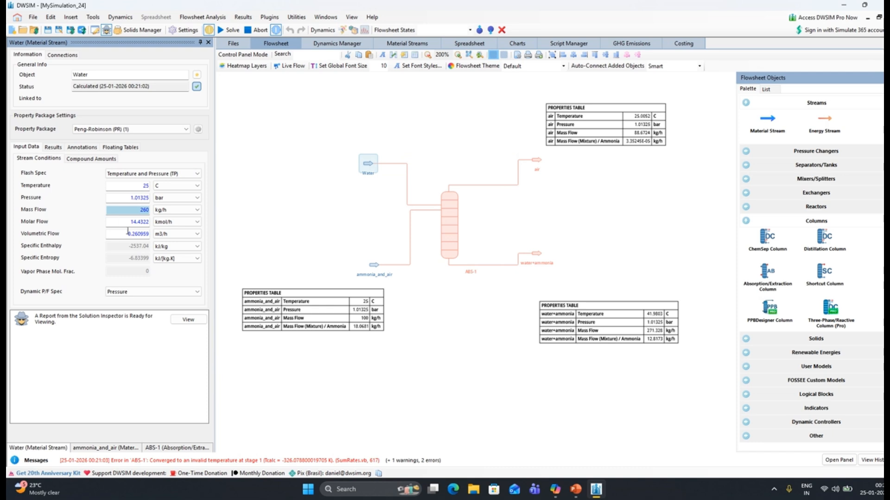
{"action": "type", "text": "300"}
{"action": "key", "text": "Return"}
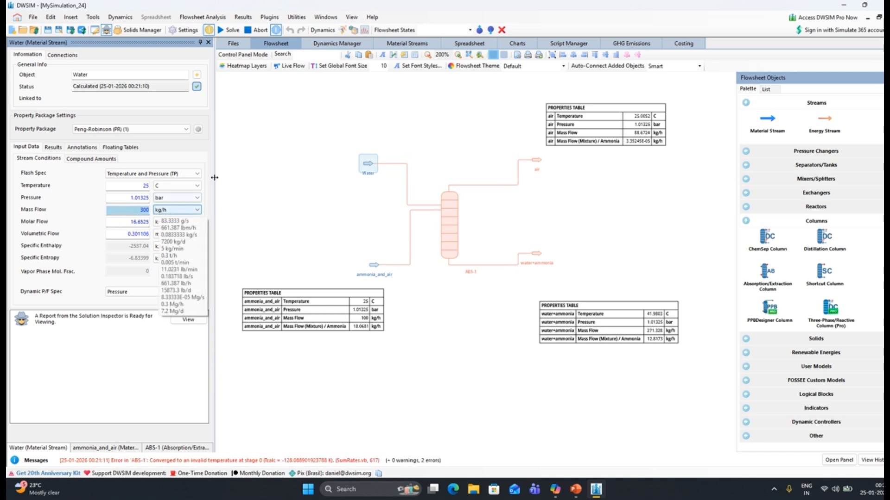
{"action": "left_click", "coordinate": [226, 30]}
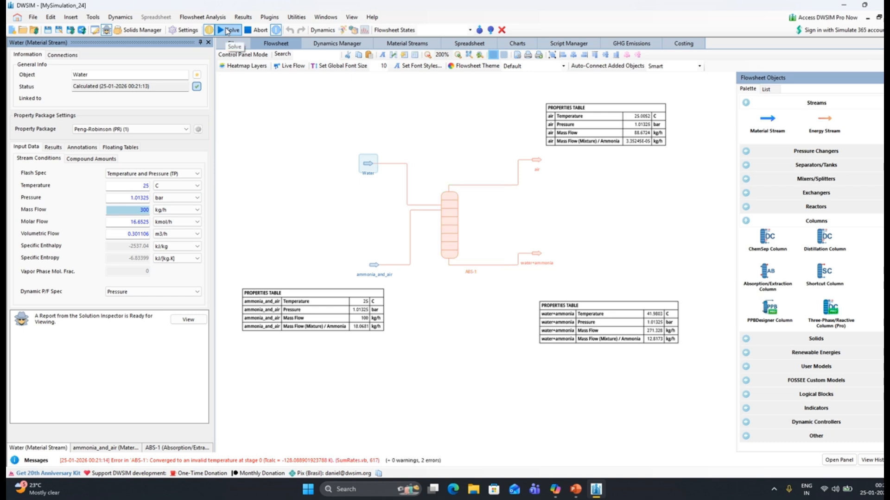
Set the Water stream's mass flow to 350 kg/h and solve the flowsheet
{"action": "left_click_drag", "start_coordinate": [139, 209], "coordinate": [155, 215]}
{"action": "type", "text": "350"}
{"action": "key", "text": "Return"}
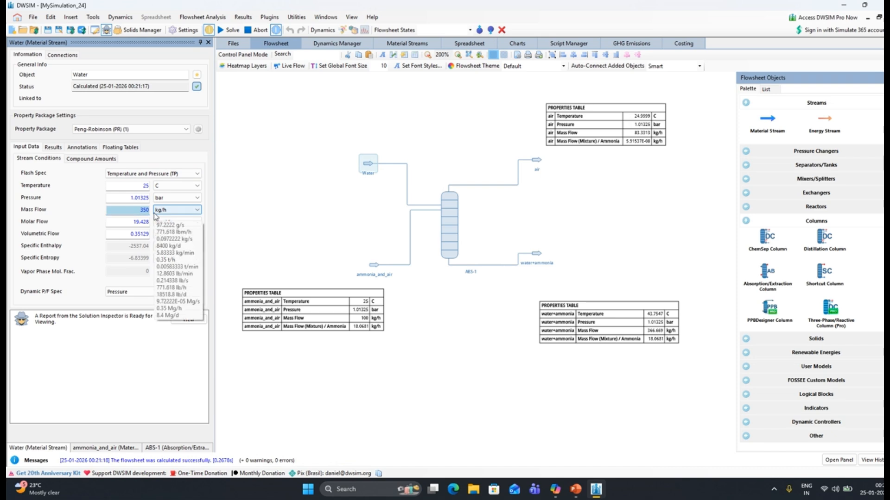
{"action": "left_click", "coordinate": [227, 29]}
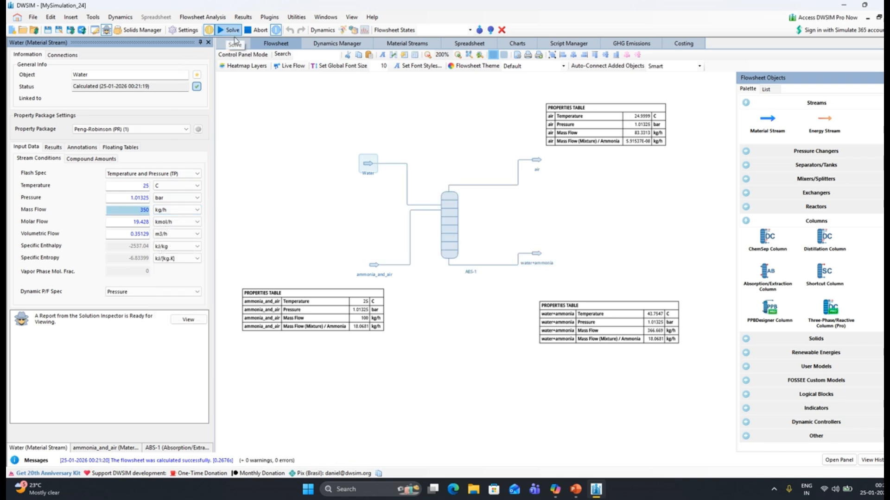
{"action": "left_click", "coordinate": [628, 194]}
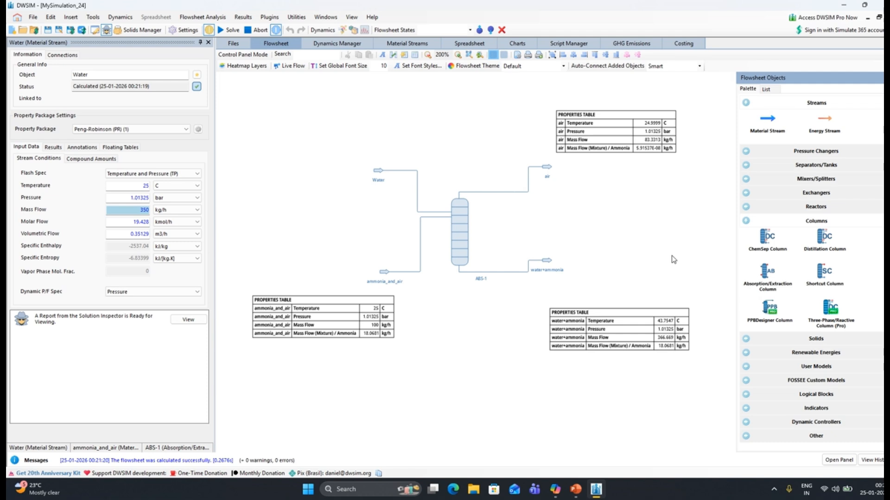
Change column ABS-1's solver to Napthali-Sandholm and solve the flowsheet
{"action": "left_click", "coordinate": [460, 218]}
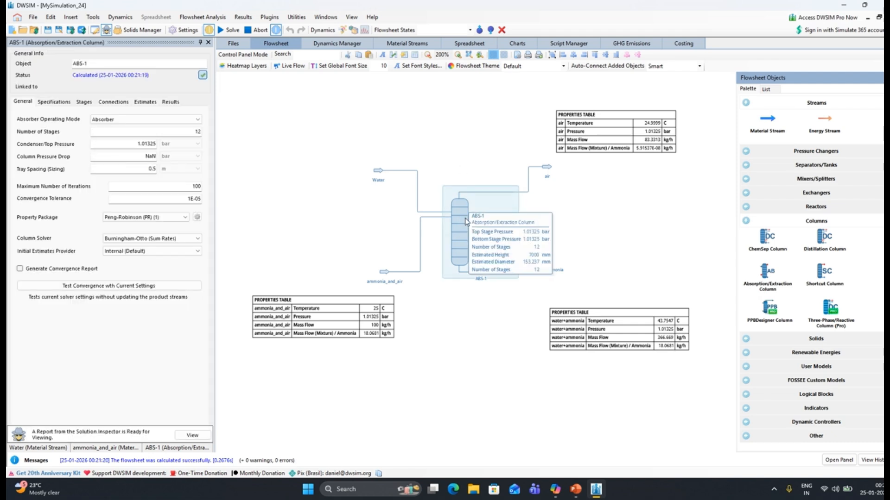
{"action": "left_click", "coordinate": [198, 238]}
{"action": "left_click", "coordinate": [148, 254]}
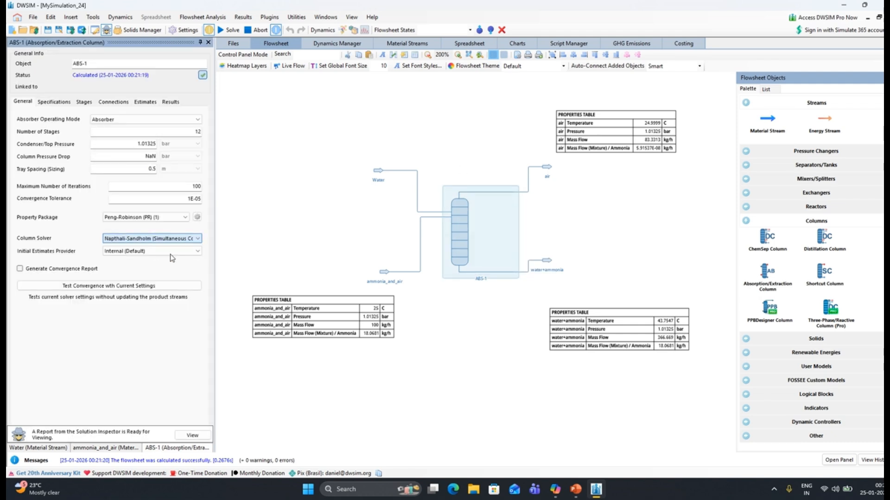
{"action": "left_click", "coordinate": [223, 30]}
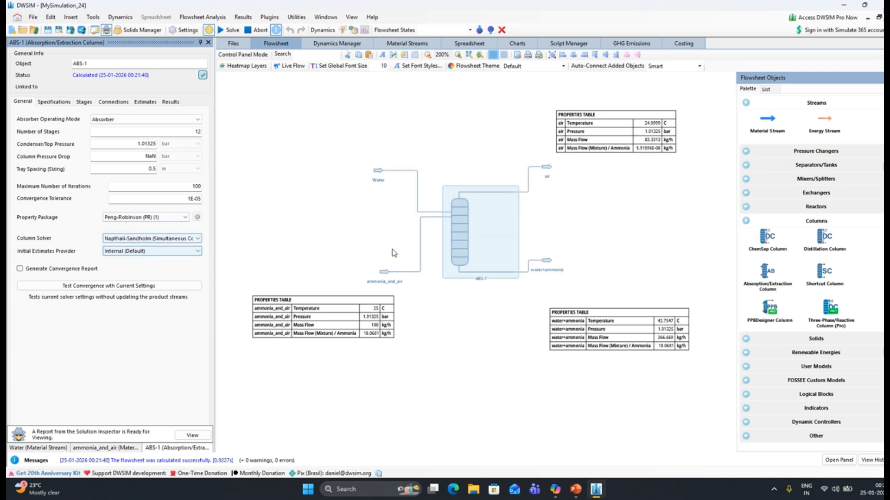
Recalculate the flowsheet with the Water stream's mass flow at 300 kg/h and at 250 kg/h
{"action": "left_click", "coordinate": [379, 171]}
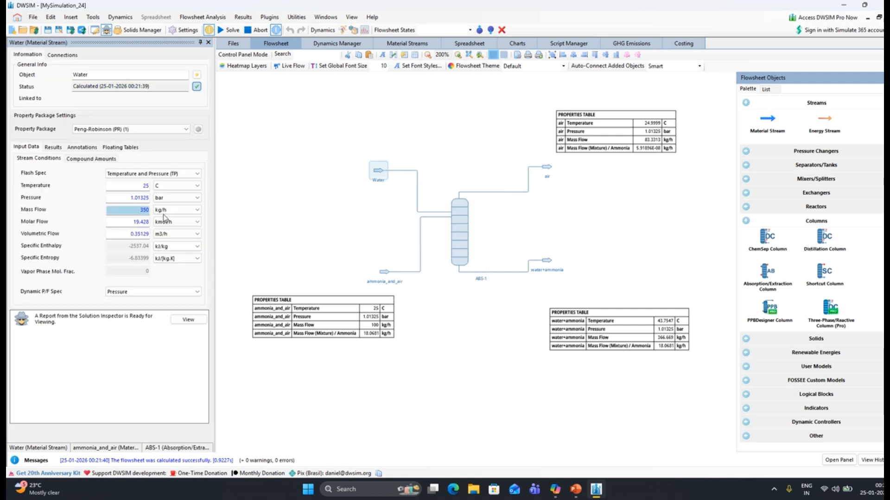
{"action": "double_click", "coordinate": [138, 213]}
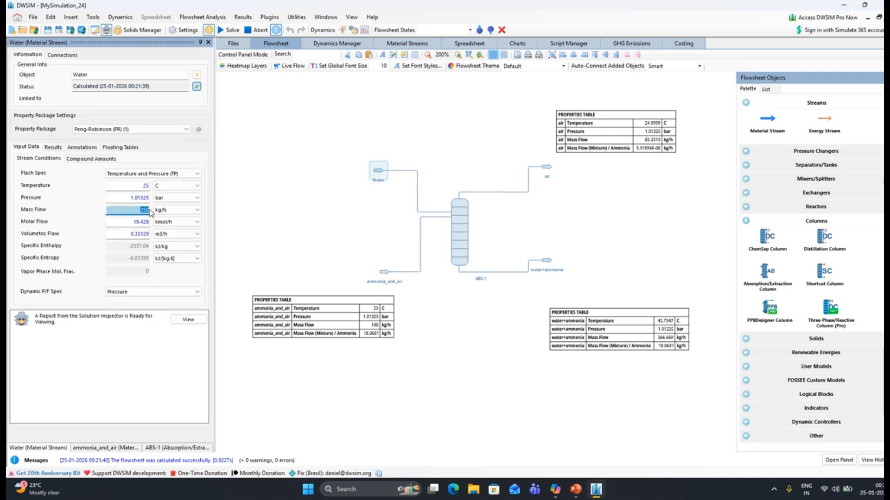
{"action": "type", "text": "300"}
{"action": "key", "text": "Return"}
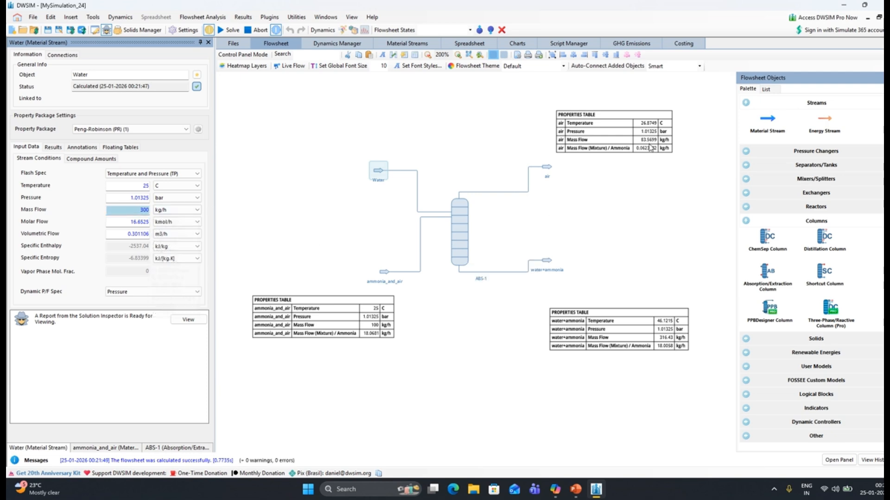
{"action": "type", "text": "250"}
{"action": "key", "text": "Return"}
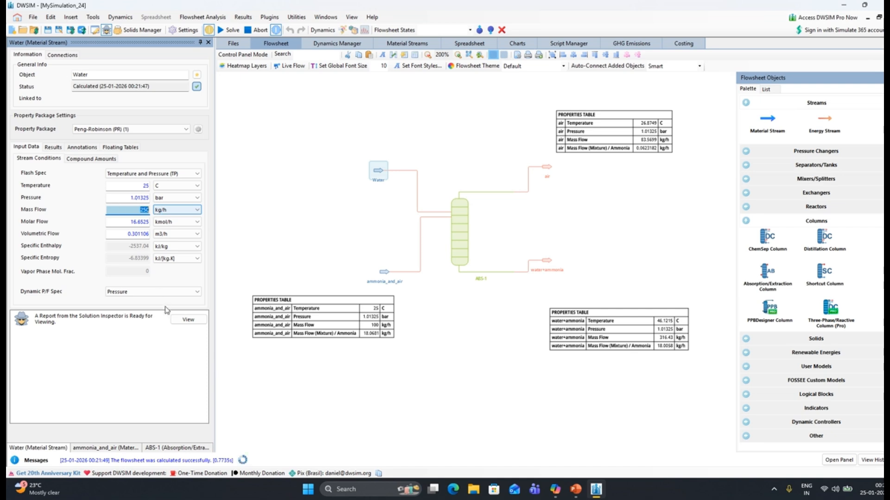
Abort the running flowsheet calculation for the 250 kg/h water case
{"action": "left_click", "coordinate": [296, 217]}
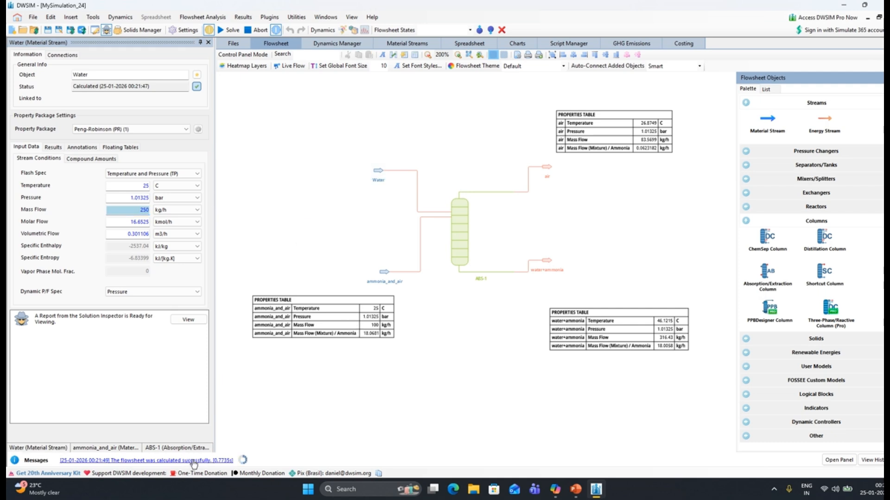
{"action": "left_click", "coordinate": [224, 461]}
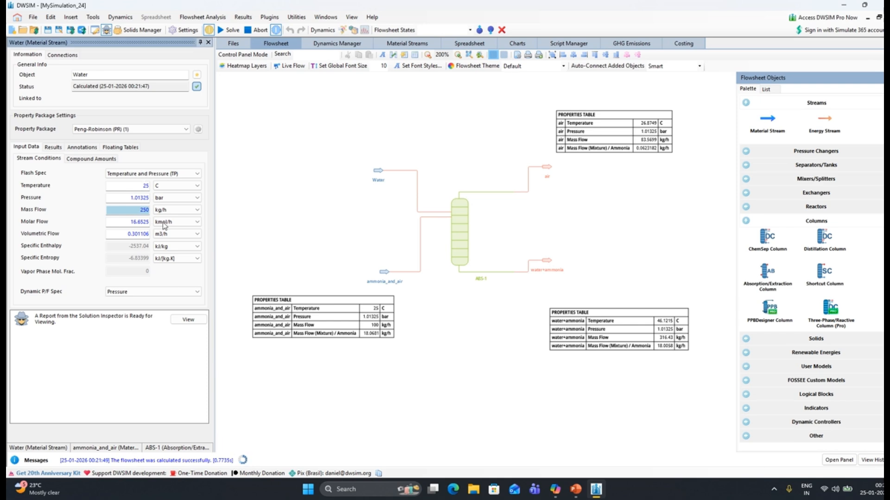
{"action": "left_click", "coordinate": [255, 30]}
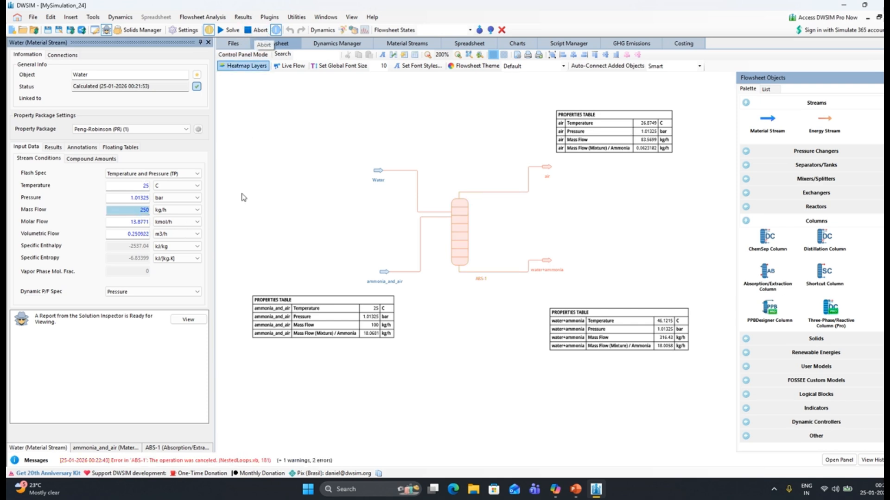
Try solving the flowsheet twice with the Water stream's mass flow at 260 kg/h, aborting each calculation
{"action": "type", "text": "260"}
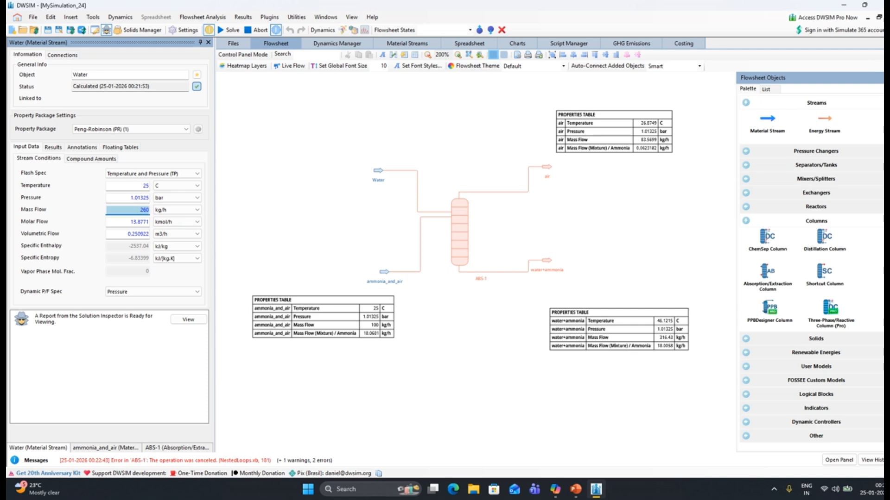
{"action": "key", "text": "Return"}
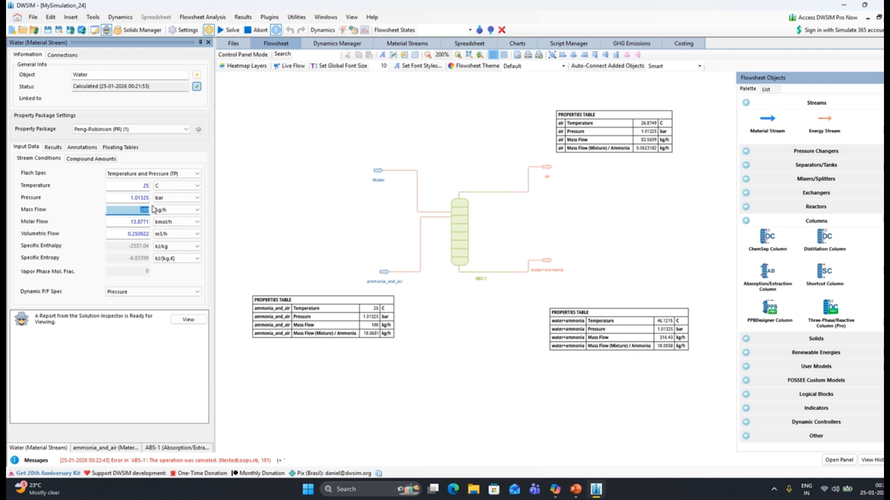
{"action": "left_click", "coordinate": [232, 31]}
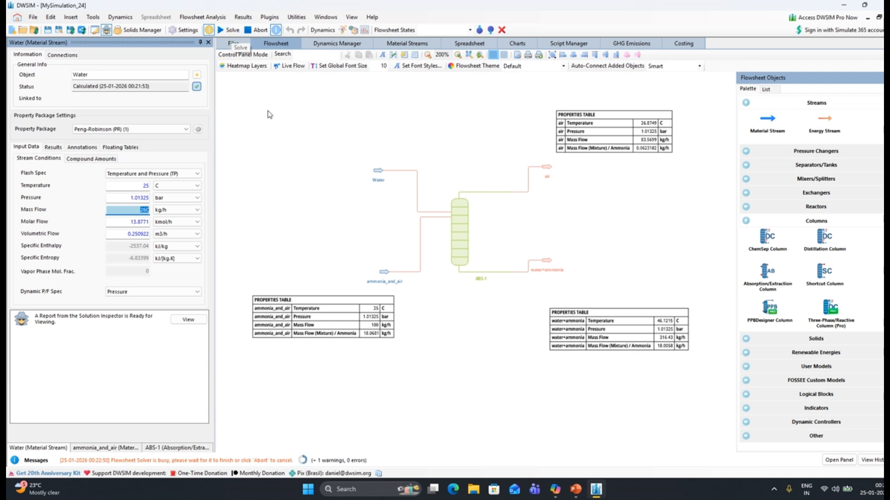
{"action": "left_click", "coordinate": [258, 32]}
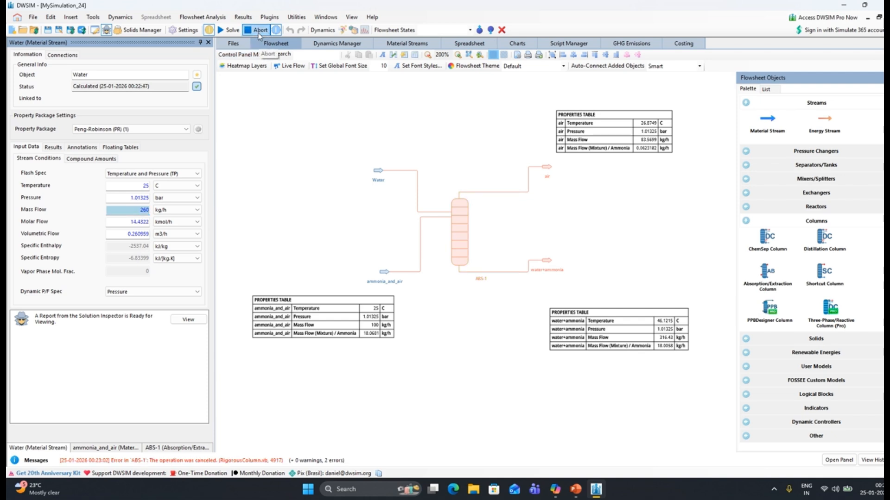
{"action": "left_click", "coordinate": [223, 32]}
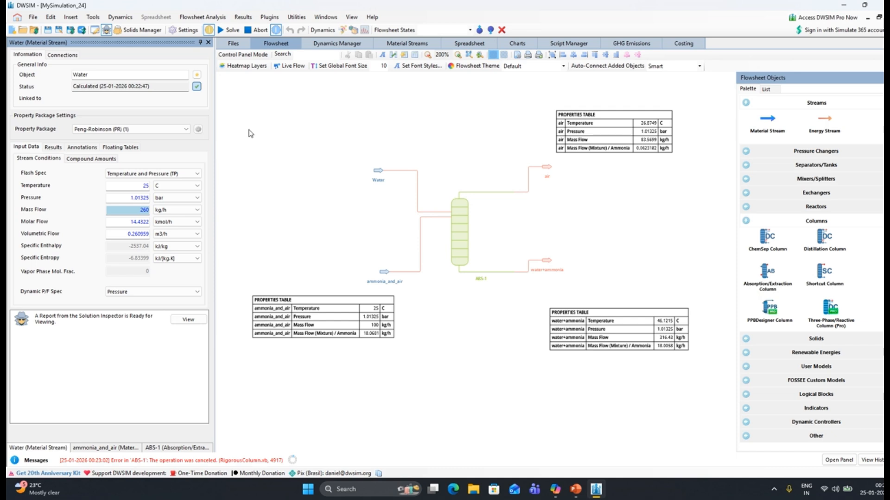
{"action": "left_click", "coordinate": [255, 33]}
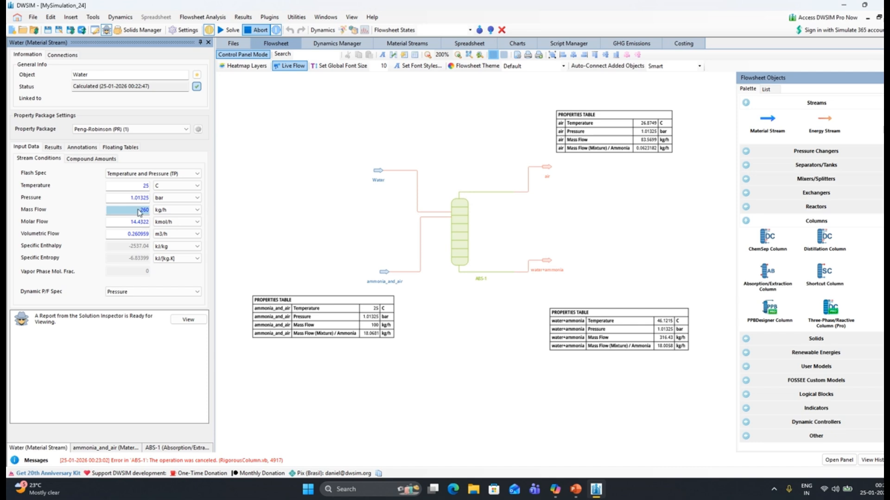
Try solving the flowsheet with the Water stream's mass flow at 280 kg/h and abort the calculation
{"action": "type", "text": "2"}
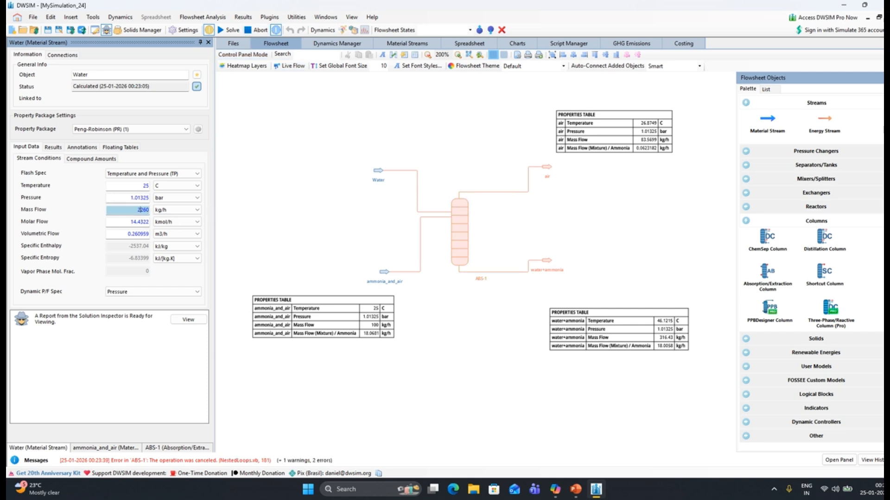
{"action": "key", "text": "BackSpace"}
{"action": "key", "text": "BackSpace"}
{"action": "key", "text": "BackSpace"}
{"action": "key", "text": "BackSpace"}
{"action": "key", "text": "Return"}
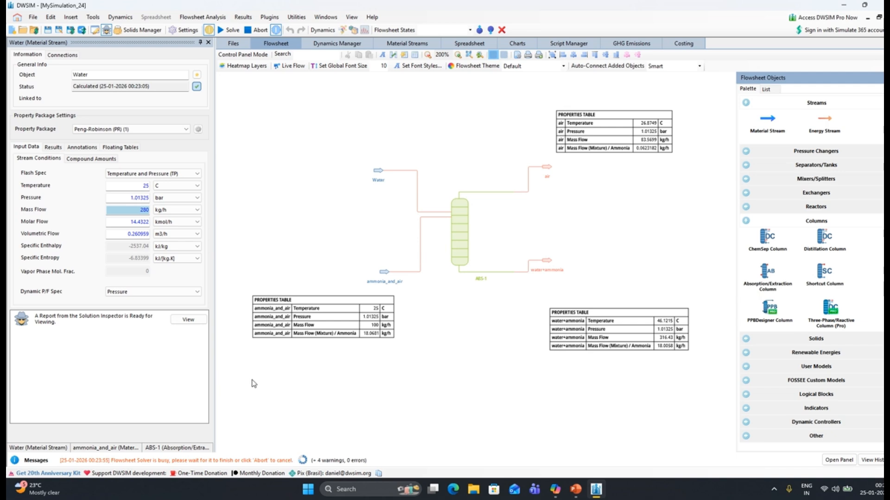
{"action": "mouse_move", "coordinate": [453, 319]}
{"action": "left_mouse_down"}
{"action": "mouse_move", "coordinate": [464, 286]}
{"action": "mouse_move", "coordinate": [449, 308]}
{"action": "left_mouse_up"}
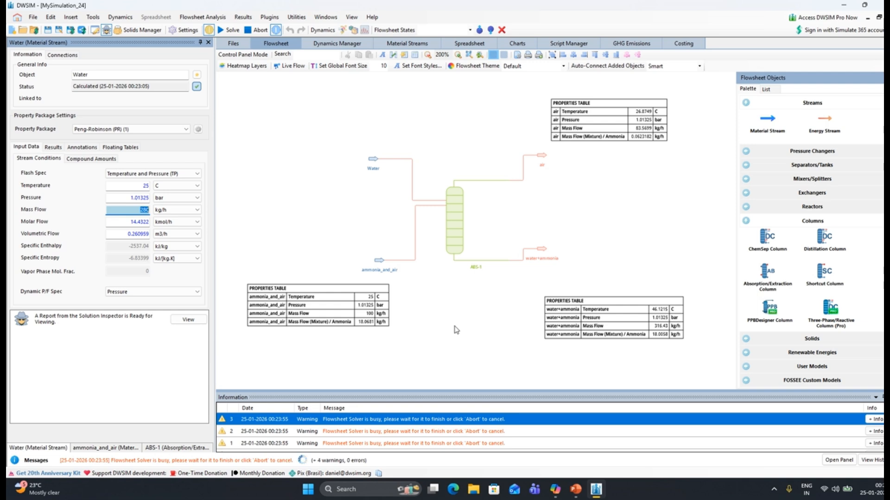
{"action": "left_click", "coordinate": [257, 31]}
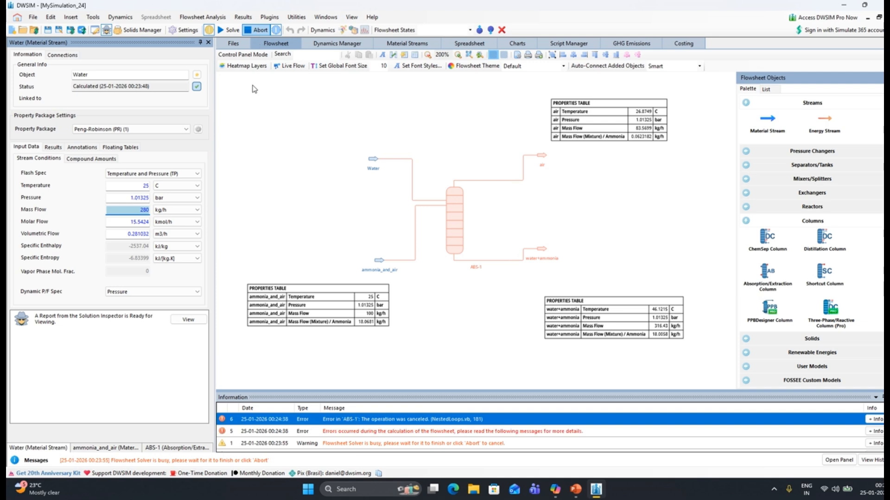
Set the Water stream's mass flow to 300 kg/h, solve the flowsheet and close the message list
{"action": "type", "text": "300"}
{"action": "key", "text": "Return"}
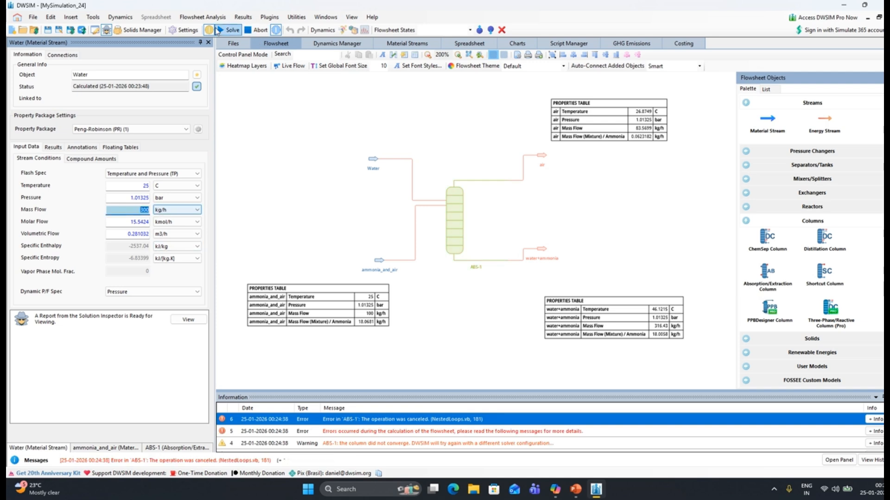
{"action": "left_click", "coordinate": [223, 31]}
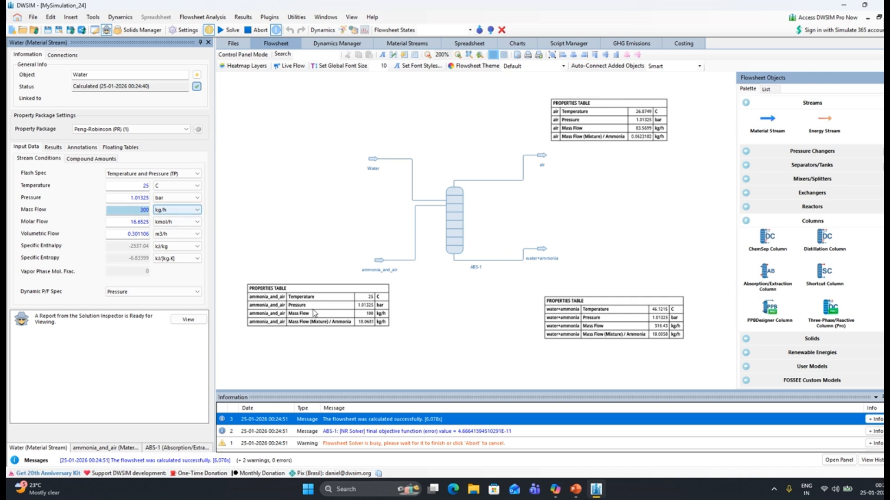
{"action": "left_click", "coordinate": [889, 398]}
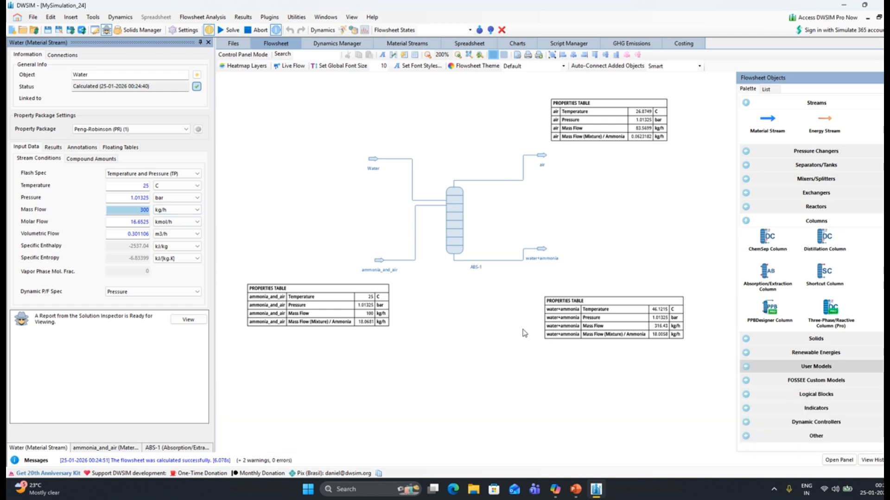
Place a Controller Block on the flowsheet between the air and water+ammonia outlet streams and select it for editing
{"action": "left_click", "coordinate": [745, 221]}
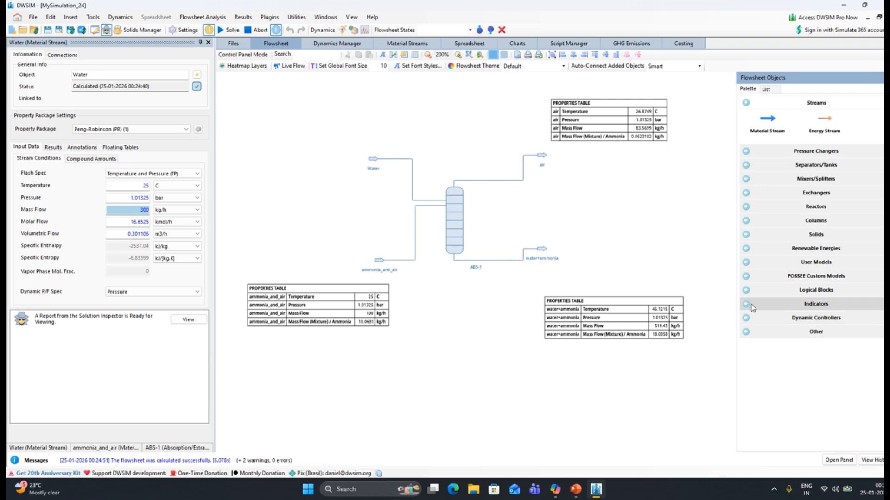
{"action": "left_click", "coordinate": [746, 291]}
{"action": "left_click_drag", "start_coordinate": [768, 348], "coordinate": [559, 188]}
{"action": "left_click", "coordinate": [561, 189]}
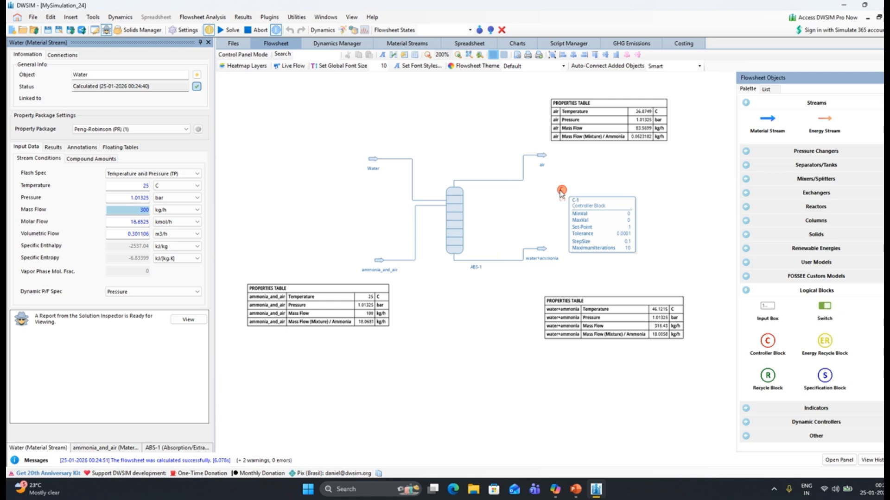
Set controller C-1's manipulated object to the Water stream and open the choices for its manipulated property
{"action": "left_click", "coordinate": [106, 91]}
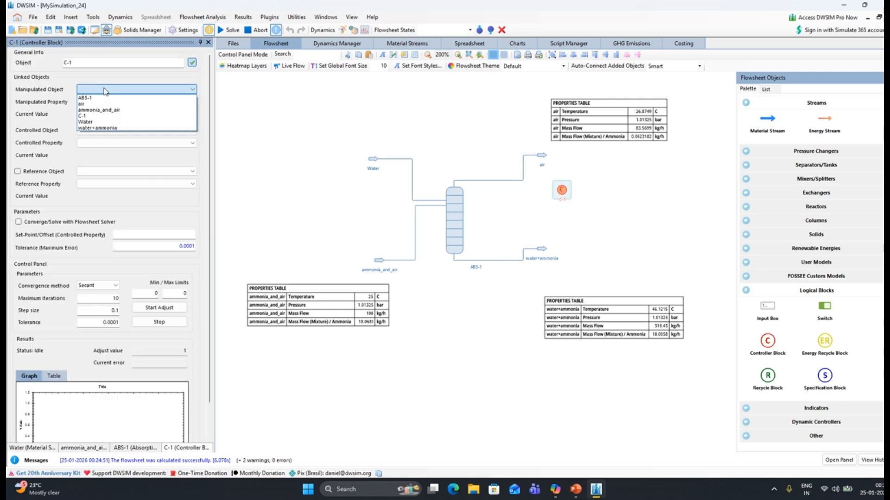
{"action": "left_click", "coordinate": [86, 121]}
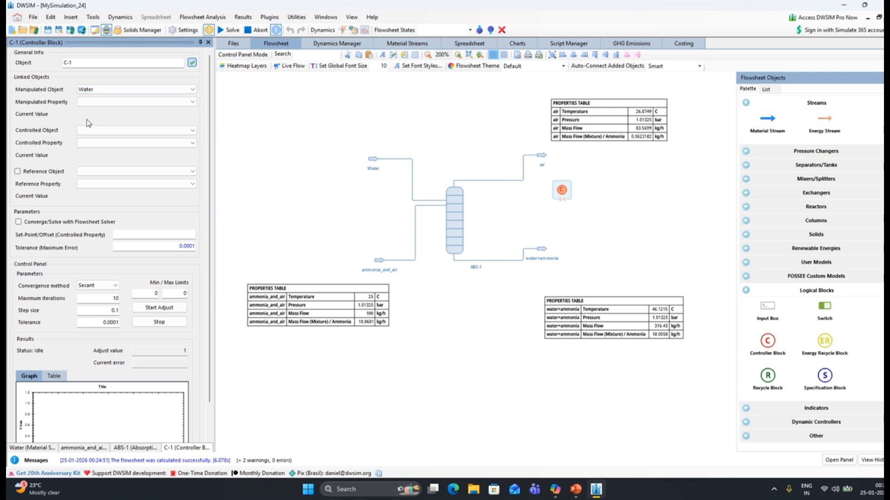
{"action": "left_click", "coordinate": [102, 102]}
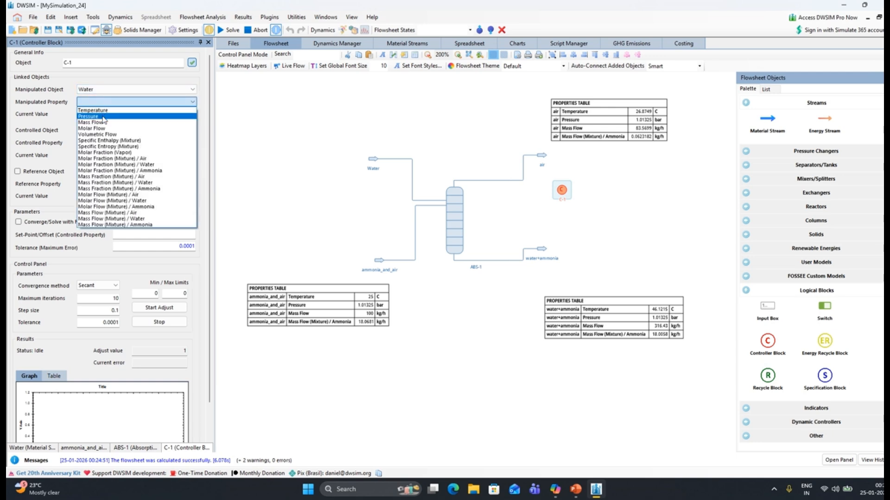